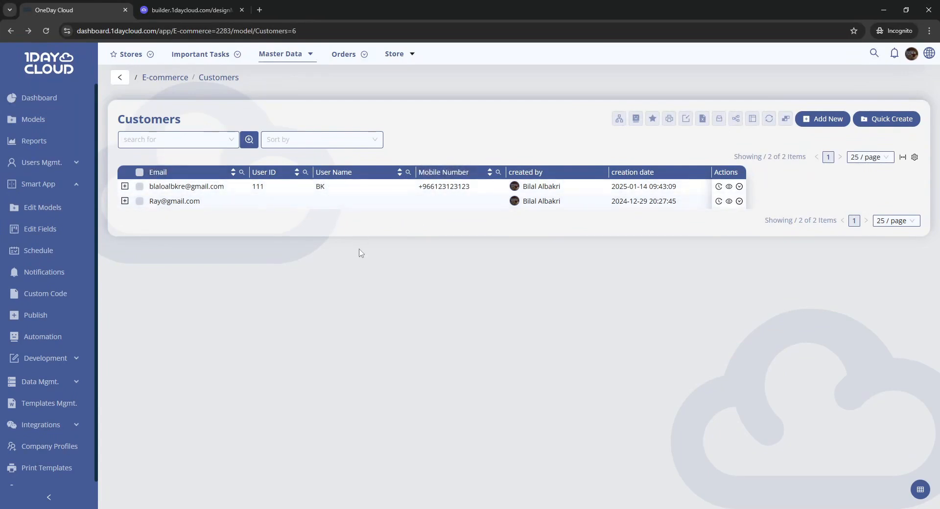
# Step: Add an action button field named 'send notification to user' to the Customers model's default container
pyautogui.click(190, 10)
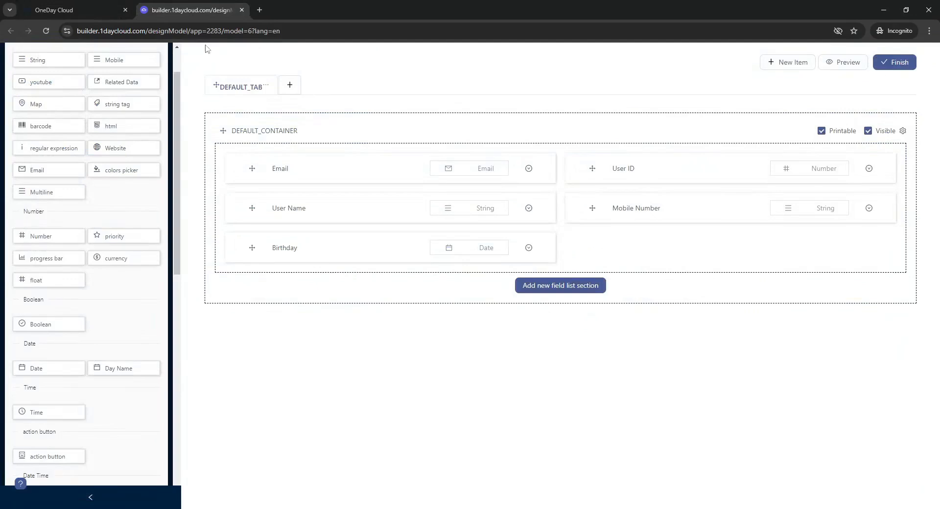
pyautogui.moveTo(55, 452); pyautogui.dragTo(702, 253)
pyautogui.click(694, 249)
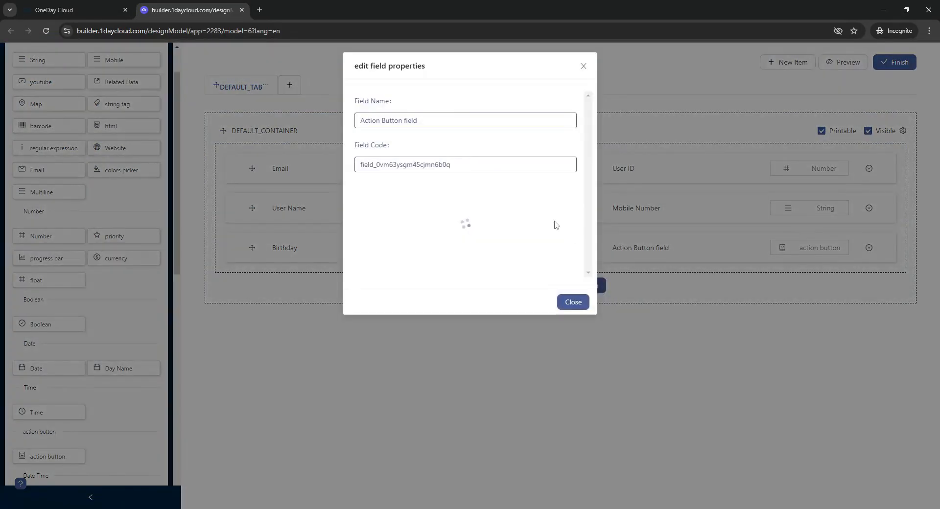
pyautogui.tripleClick(458, 119)
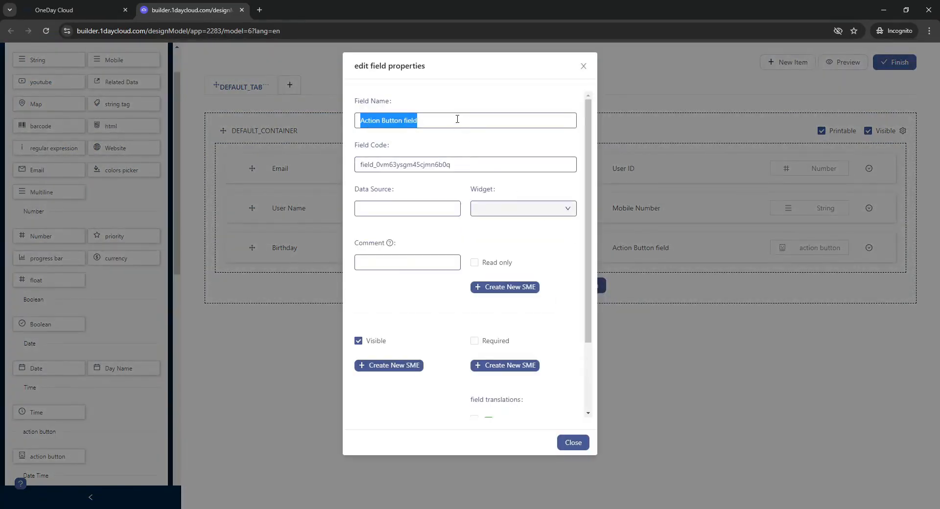
pyautogui.write('send notification to user')
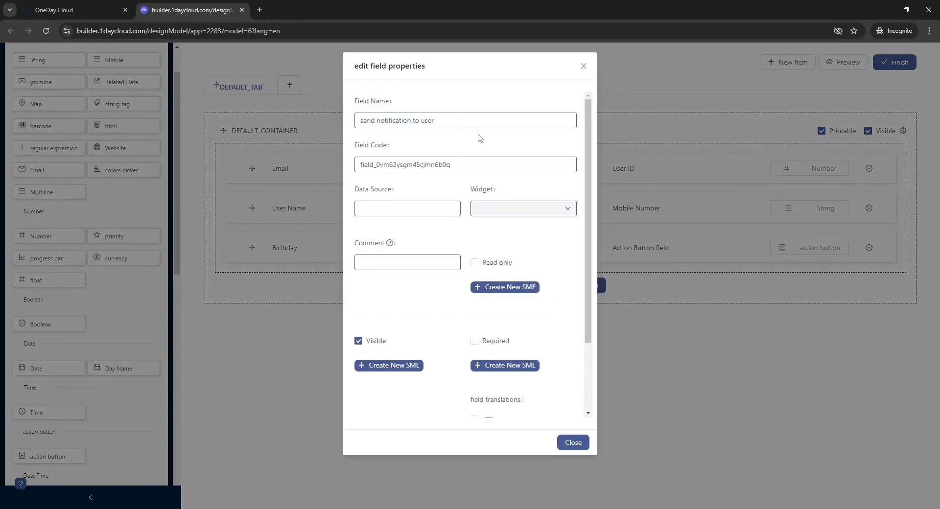
pyautogui.click(654, 269)
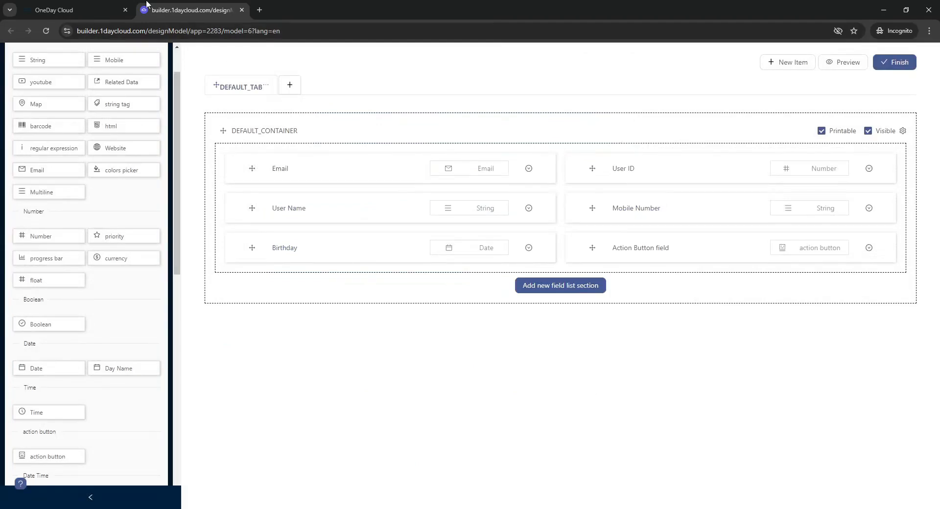
# Step: Refresh the Customers model design and create an automation for the 'send notification to user' button from the quick-create form
pyautogui.click(119, 4)
pyautogui.click(786, 123)
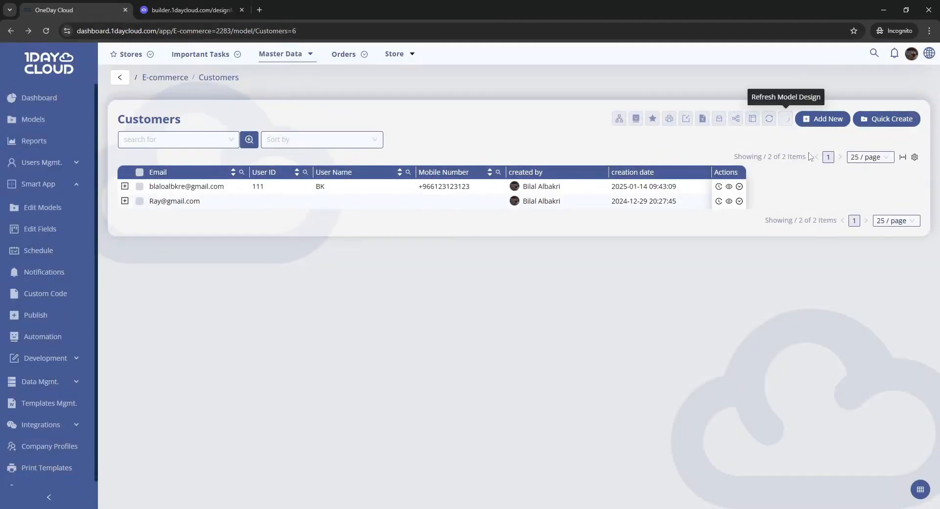
pyautogui.click(888, 120)
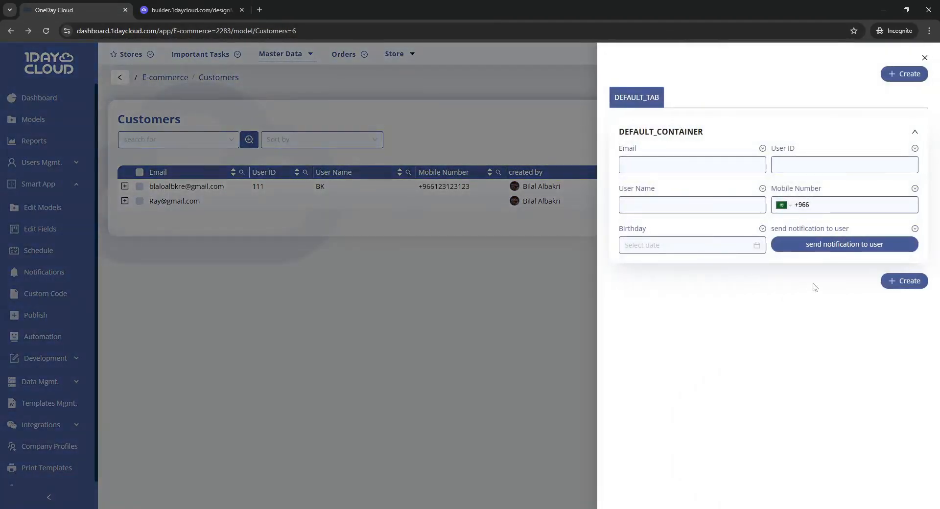
pyautogui.click(914, 228)
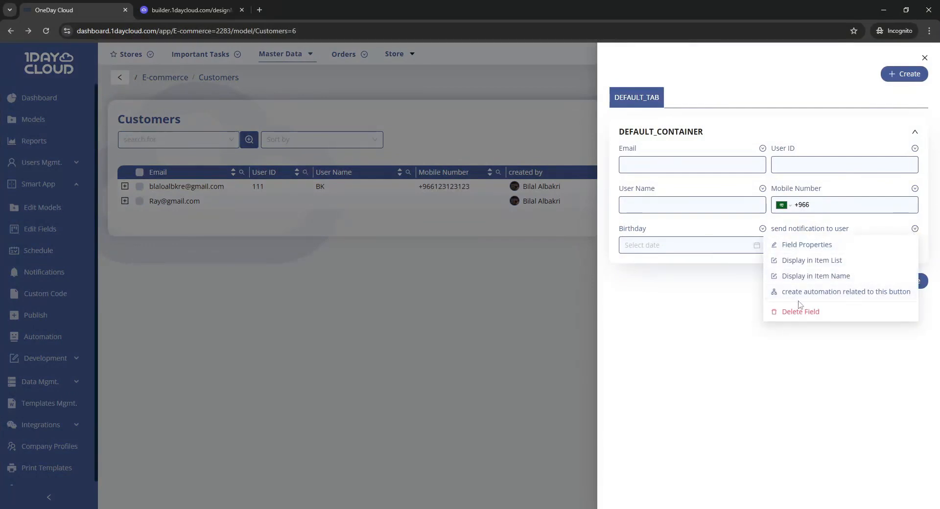
pyautogui.click(877, 293)
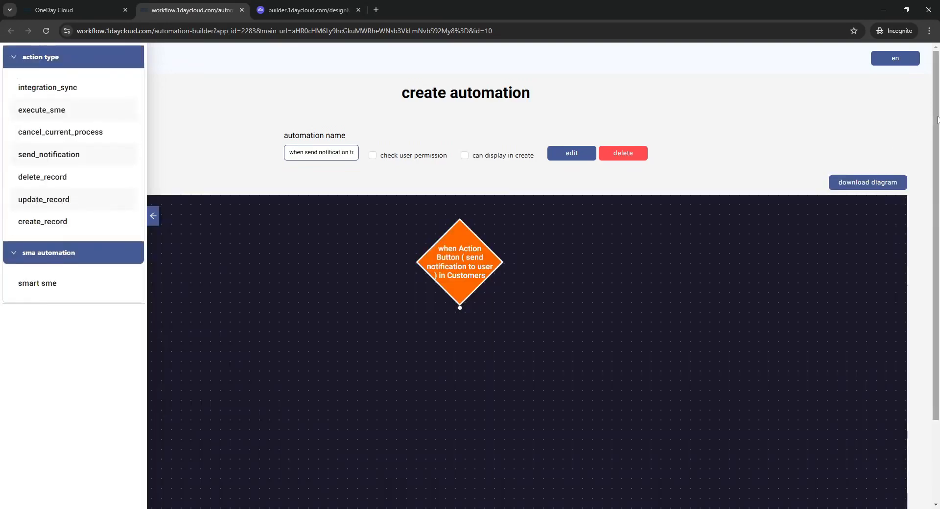
# Step: Add a send_notification node below the action button trigger and start creating a new notification
pyautogui.scroll(-2, 900, 166)
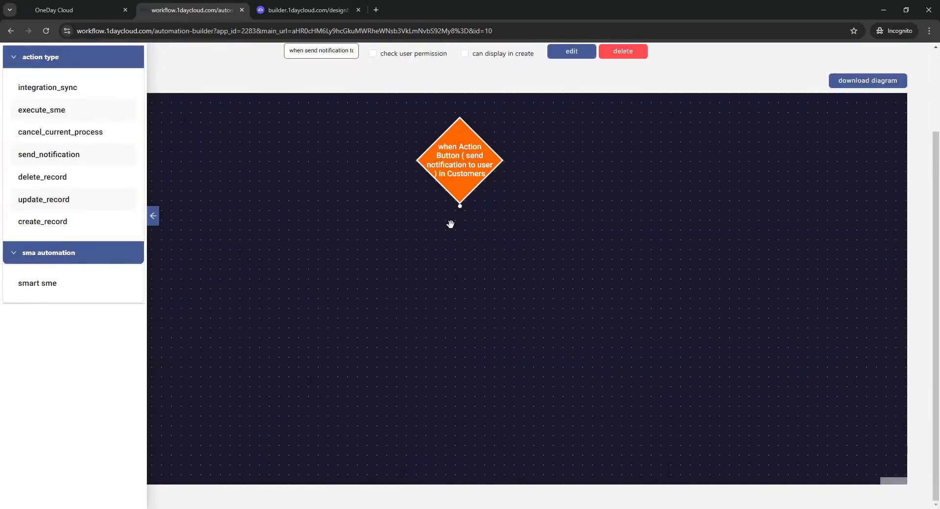
pyautogui.moveTo(49, 154); pyautogui.dragTo(363, 256)
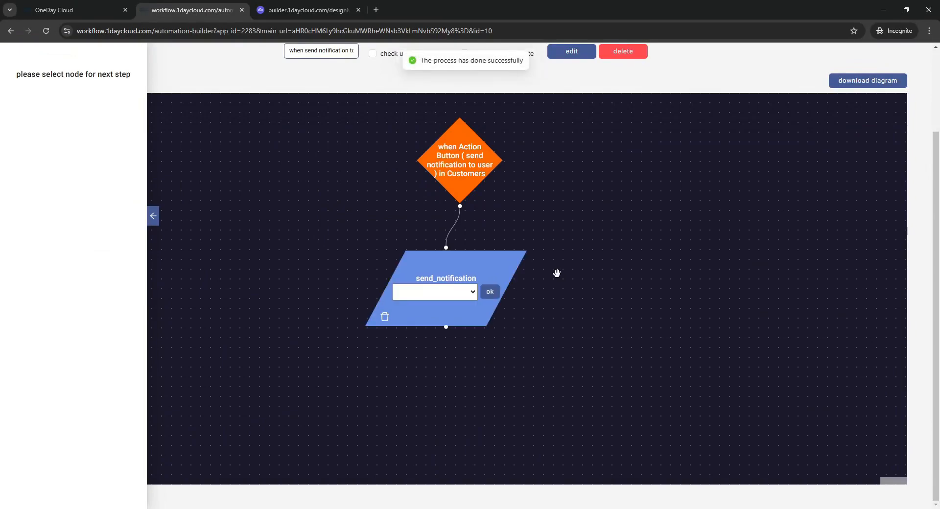
pyautogui.click(463, 295)
pyautogui.click(430, 332)
# Step: Create a notification named 'Dynamic notification' with message 'hello', sent through Dashboard and Email
pyautogui.click(452, 143)
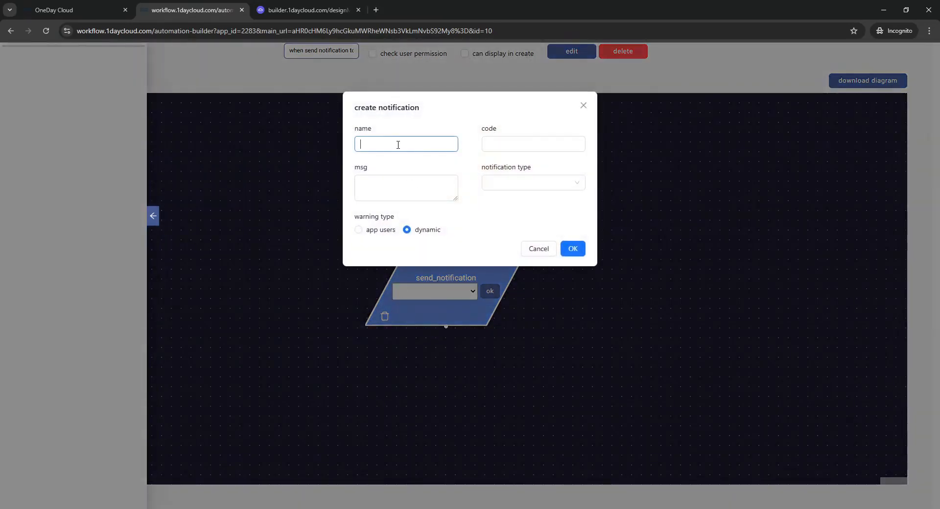
pyautogui.write('Dynamic notification')
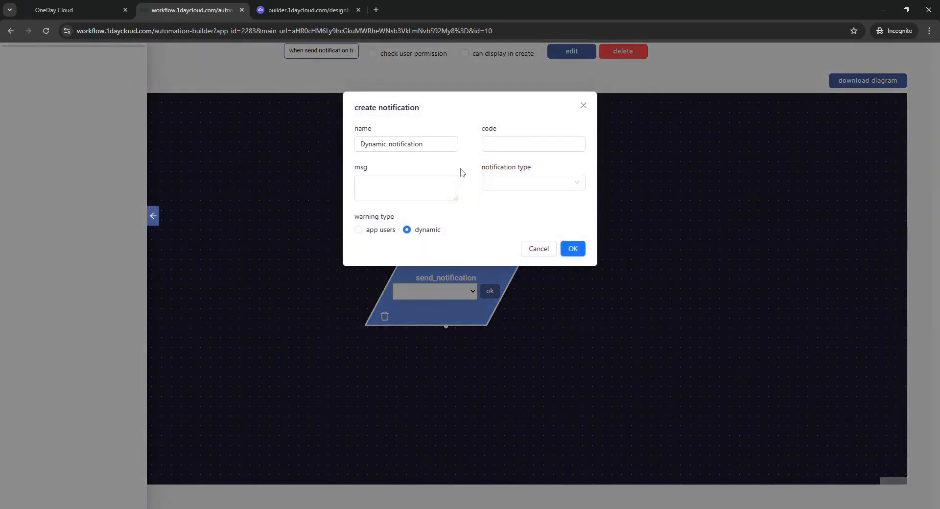
pyautogui.click(434, 183)
pyautogui.write('hello')
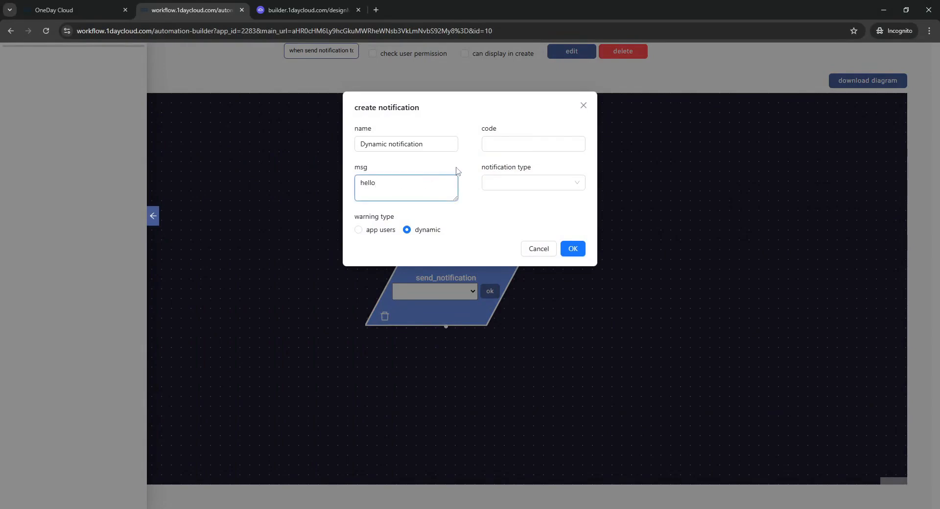
pyautogui.press('Tab')
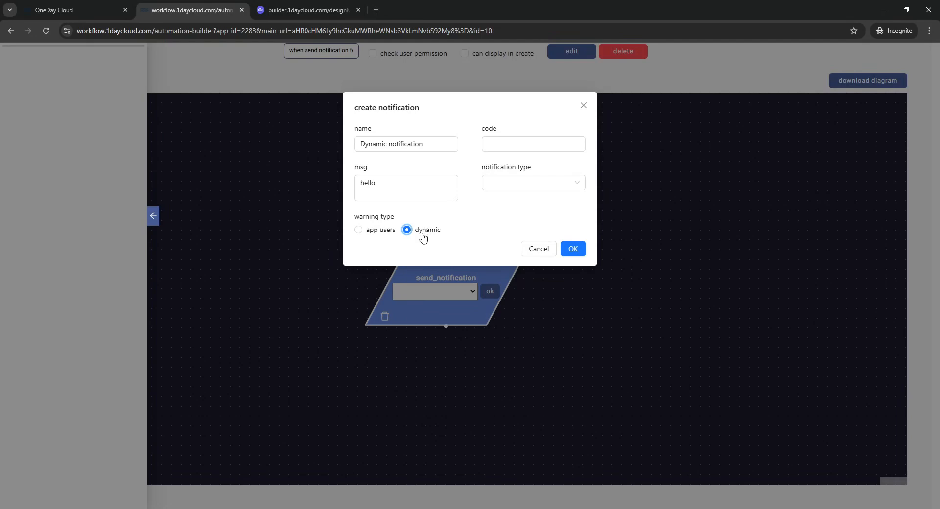
pyautogui.click(495, 181)
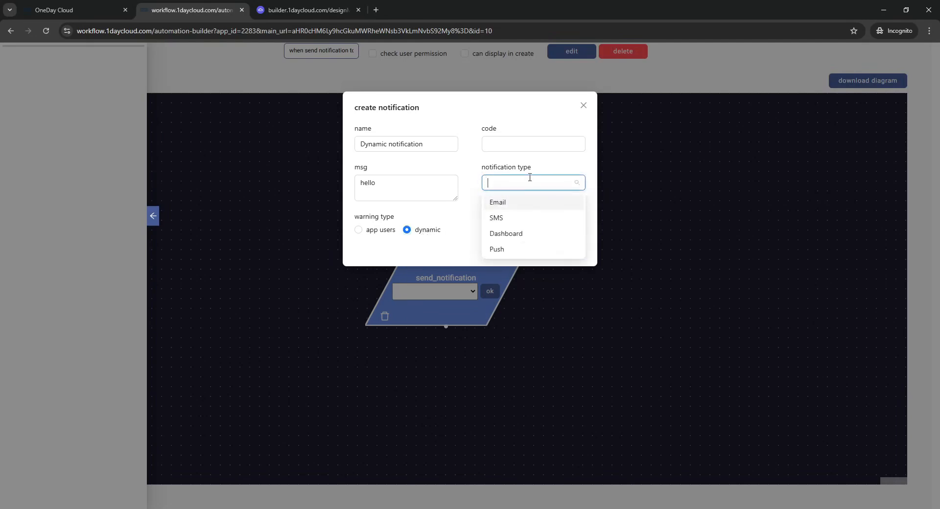
pyautogui.click(501, 236)
pyautogui.click(510, 204)
pyautogui.click(460, 175)
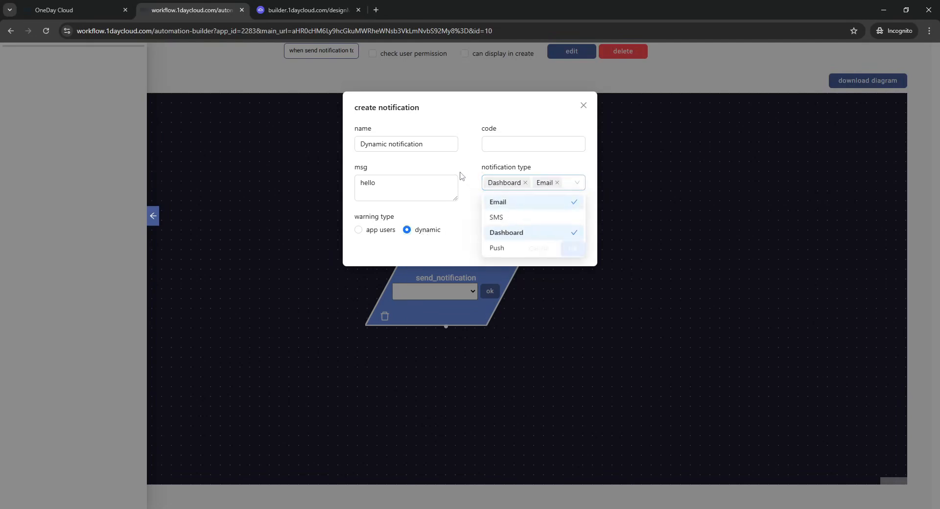
pyautogui.click(573, 249)
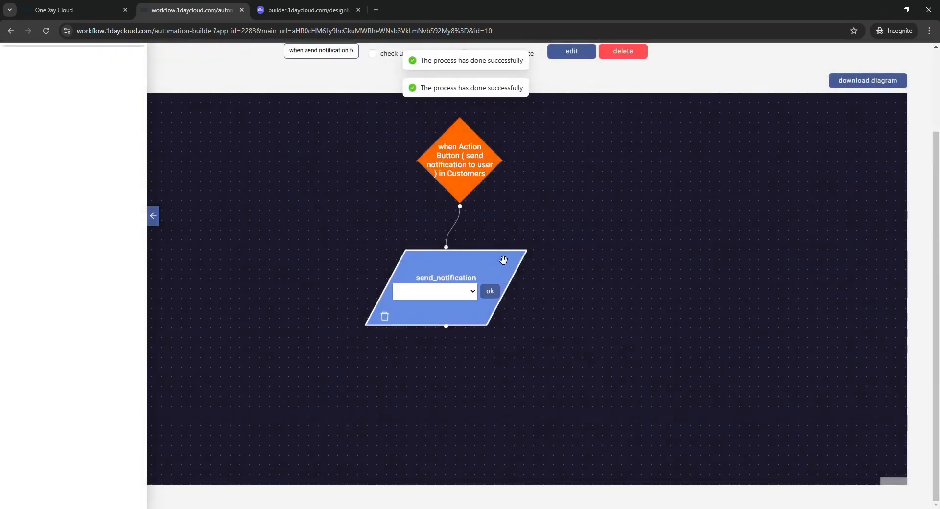
# Step: Assign Dynamic notification to the send_notification node and confirm it
pyautogui.click(468, 293)
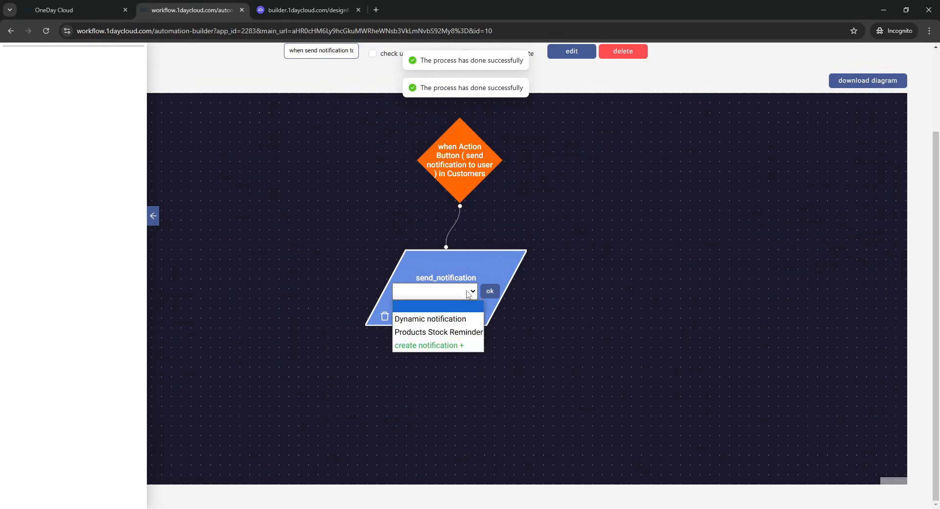
pyautogui.click(430, 319)
pyautogui.click(492, 293)
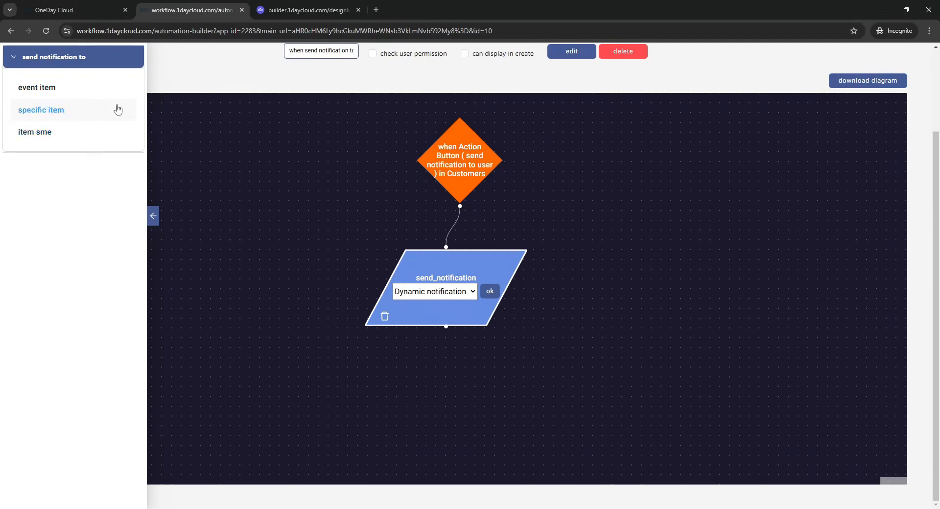
# Step: Add an event item recipient node and set its field to the Customers Email field
pyautogui.moveTo(44, 91); pyautogui.dragTo(379, 383)
pyautogui.click(455, 347)
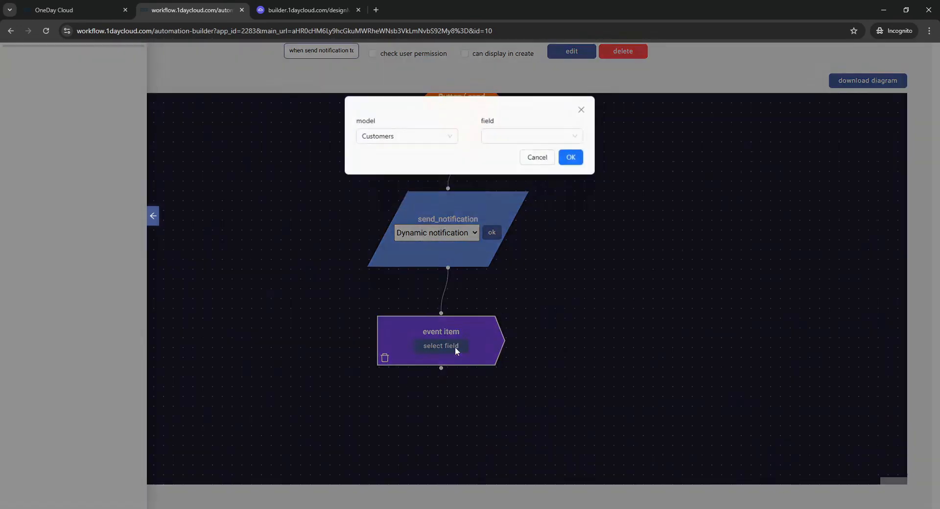
pyautogui.click(537, 131)
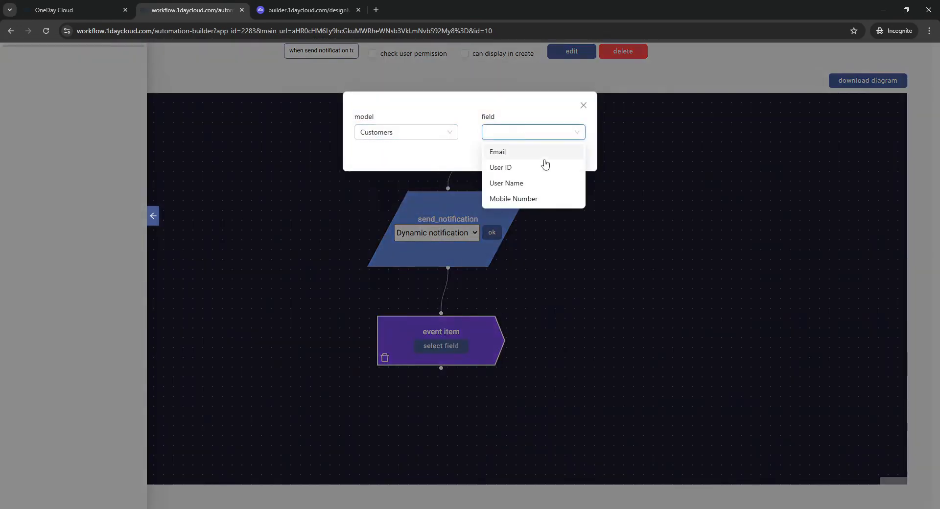
pyautogui.click(495, 152)
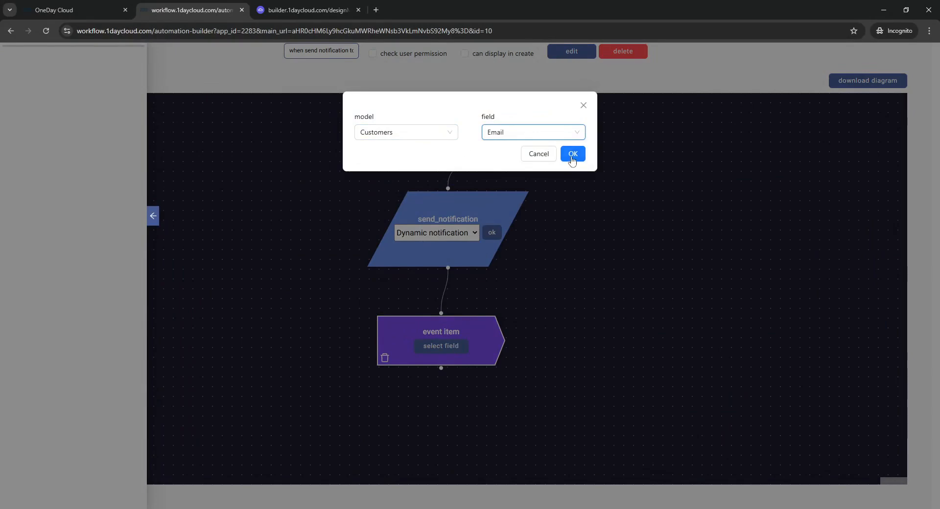
pyautogui.click(582, 154)
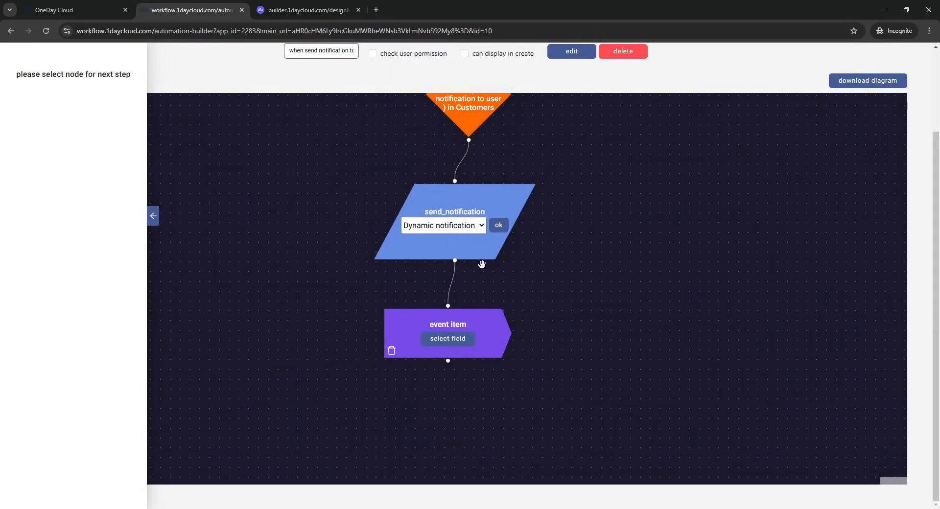
pyautogui.click(447, 339)
pyautogui.click(512, 133)
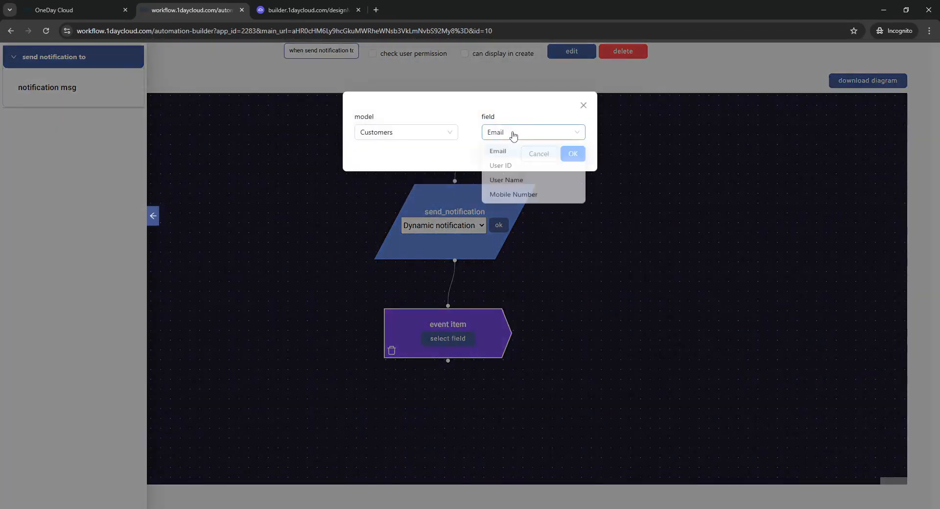
pyautogui.click(511, 156)
pyautogui.click(583, 106)
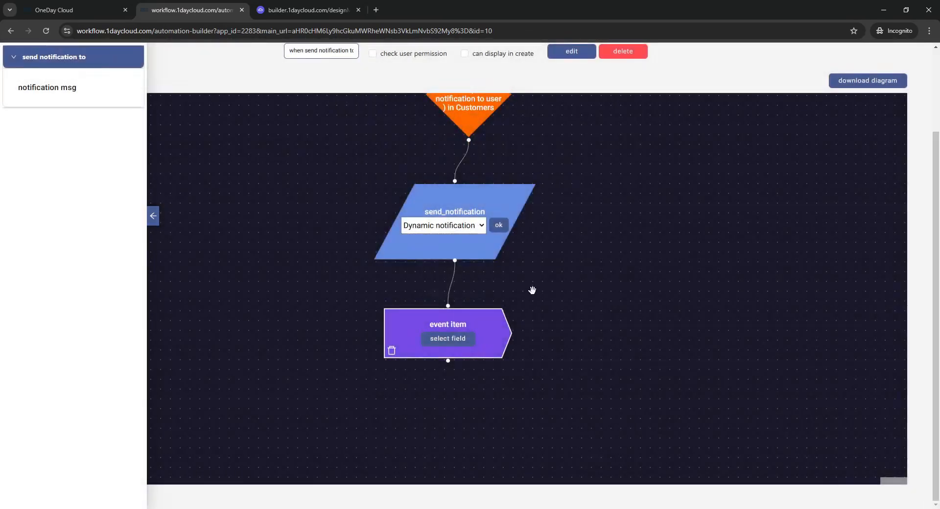
# Step: Add a notification msg node and give it a User Name message parameter from Customers
pyautogui.moveTo(6, 98); pyautogui.dragTo(335, 363)
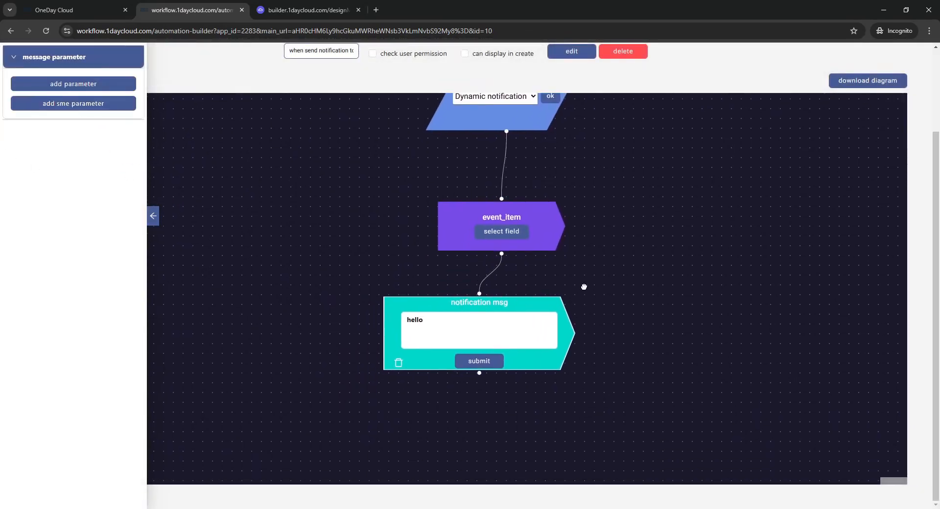
pyautogui.click(48, 93)
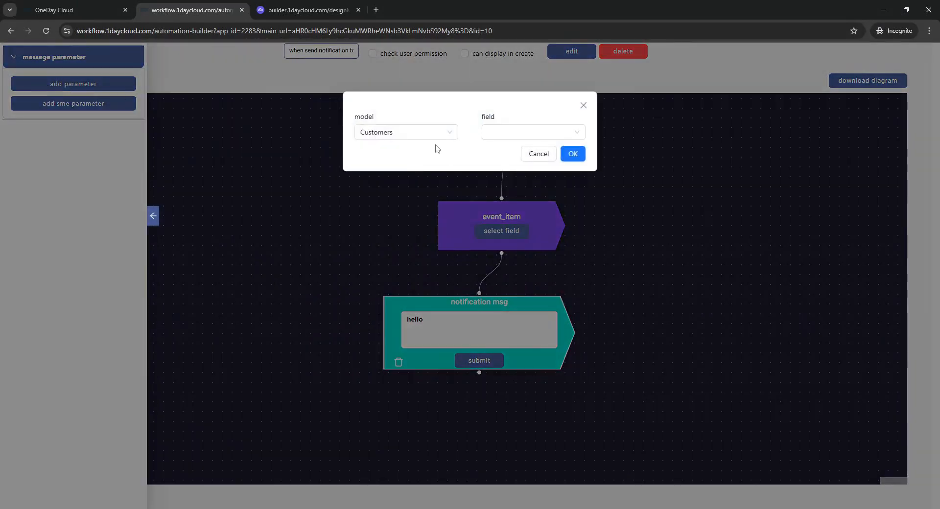
pyautogui.click(509, 130)
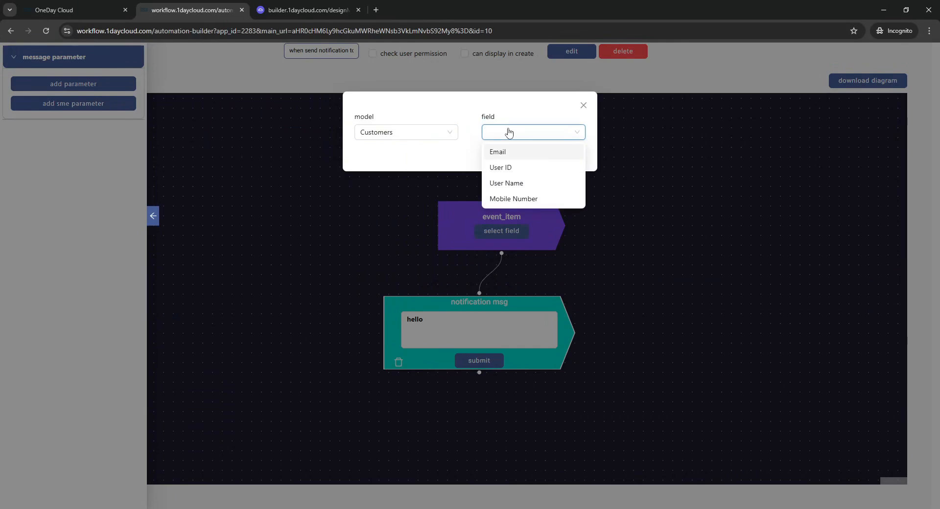
pyautogui.click(506, 182)
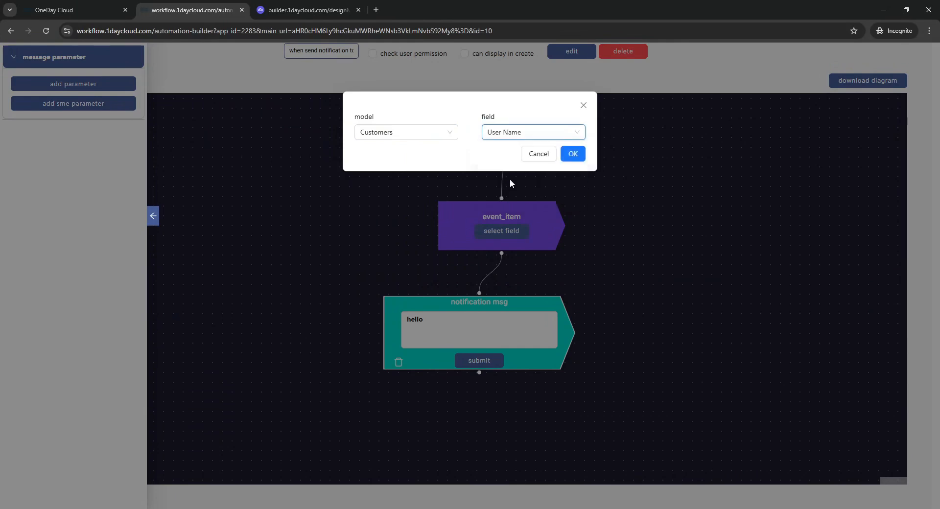
pyautogui.click(573, 154)
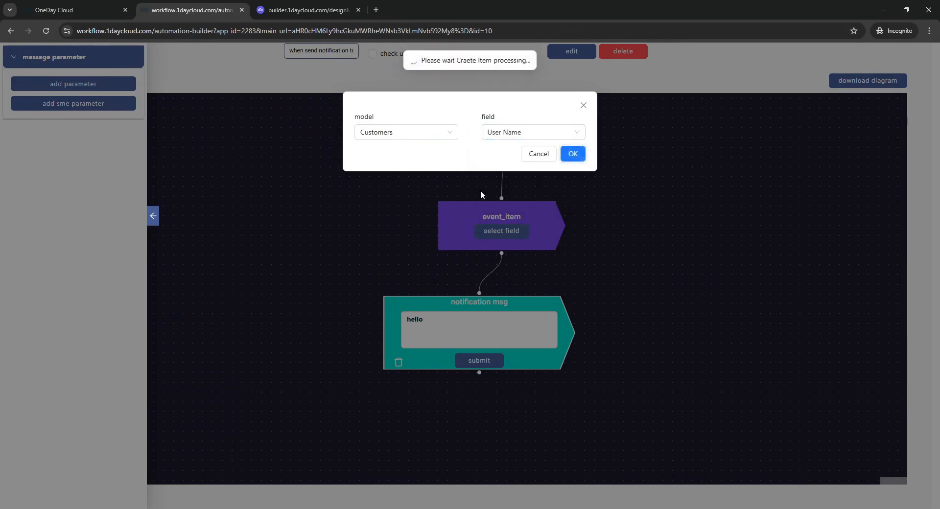
pyautogui.click(436, 192)
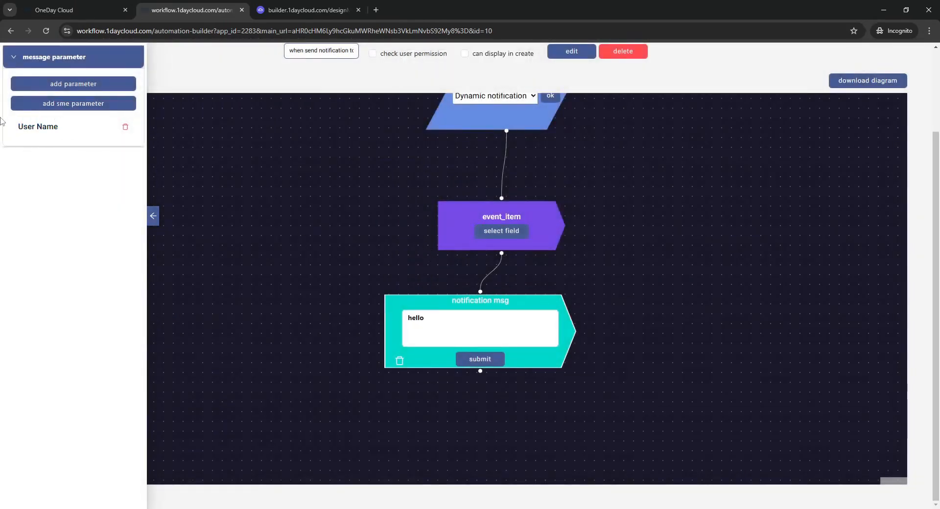
# Step: Insert the User Name parameter after 'hello' in the notification message text
pyautogui.click(435, 326)
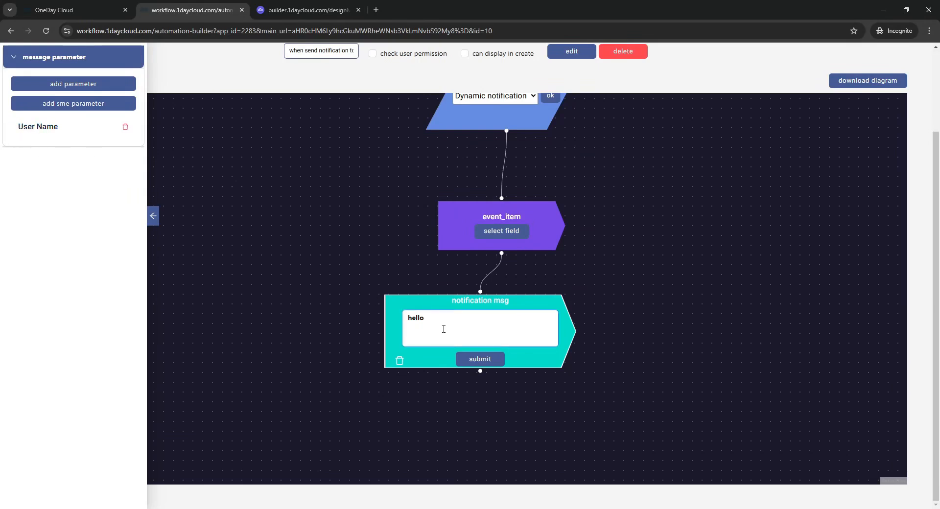
pyautogui.write('@')
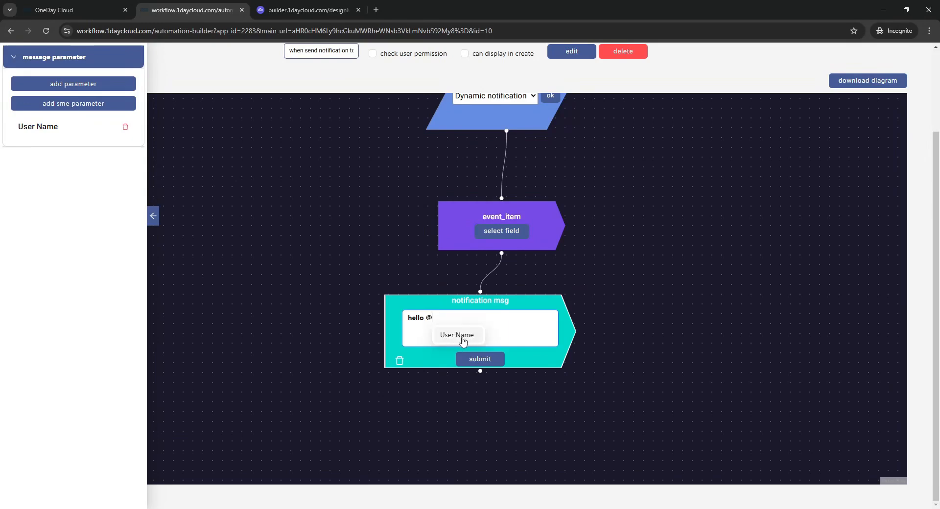
pyautogui.click(463, 338)
pyautogui.moveTo(620, 217); pyautogui.dragTo(612, 301)
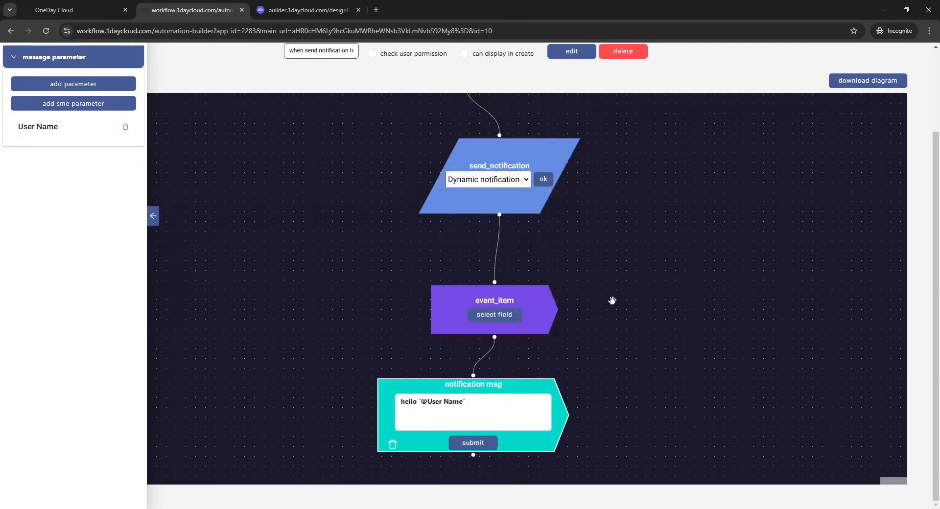
# Step: Check the event item's Customers Email field and submit the notification message node
pyautogui.scroll(-1, 600, 297)
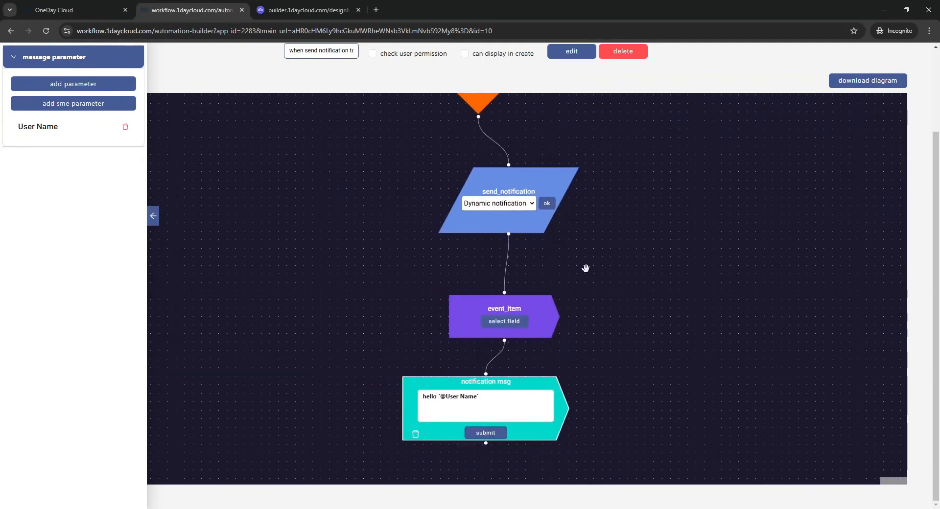
pyautogui.scroll(-1, 606, 281)
pyautogui.click(502, 299)
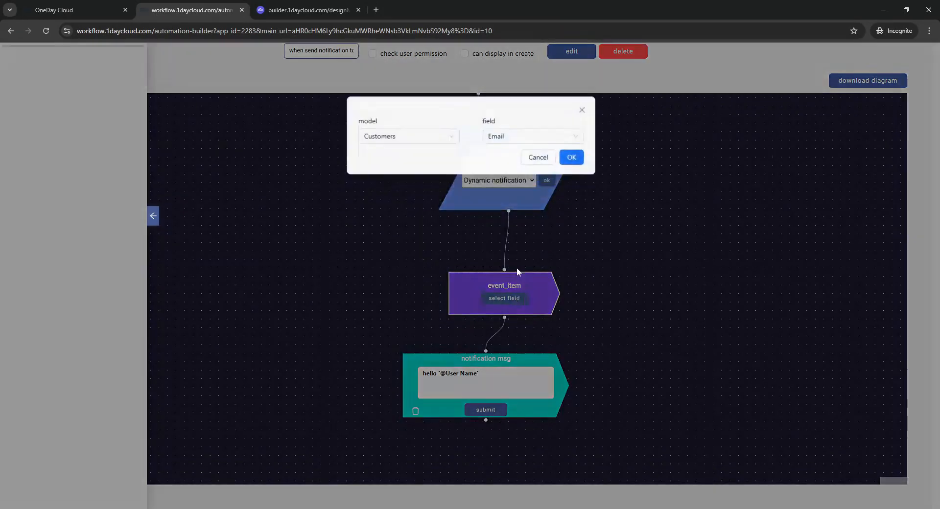
pyautogui.click(510, 138)
pyautogui.click(623, 200)
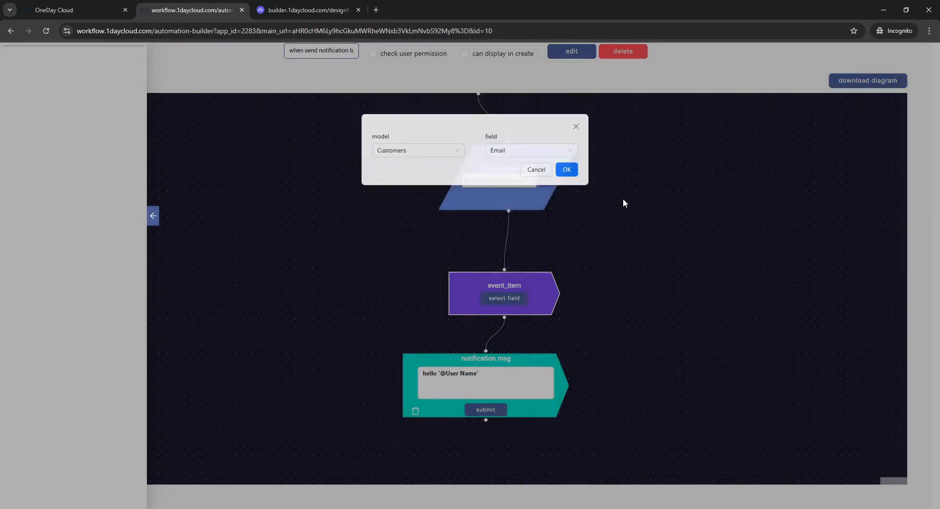
pyautogui.click(479, 353)
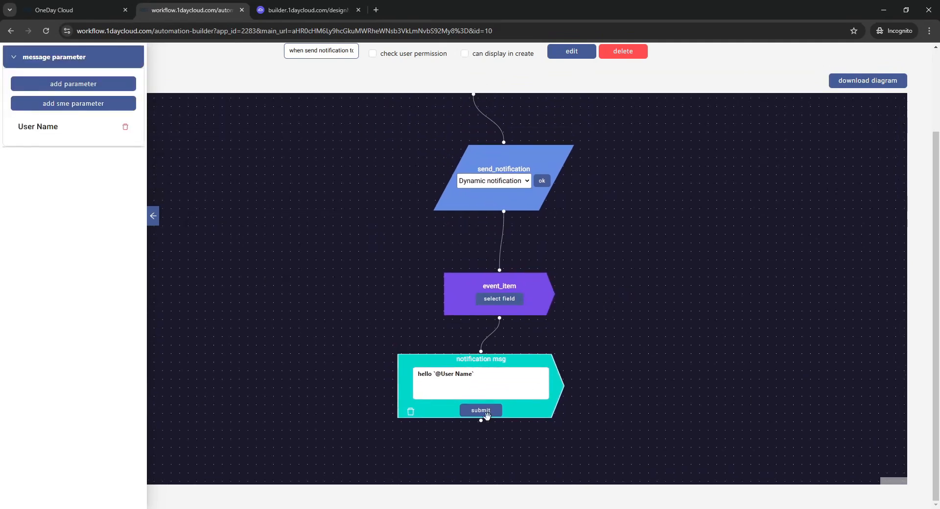
pyautogui.click(484, 416)
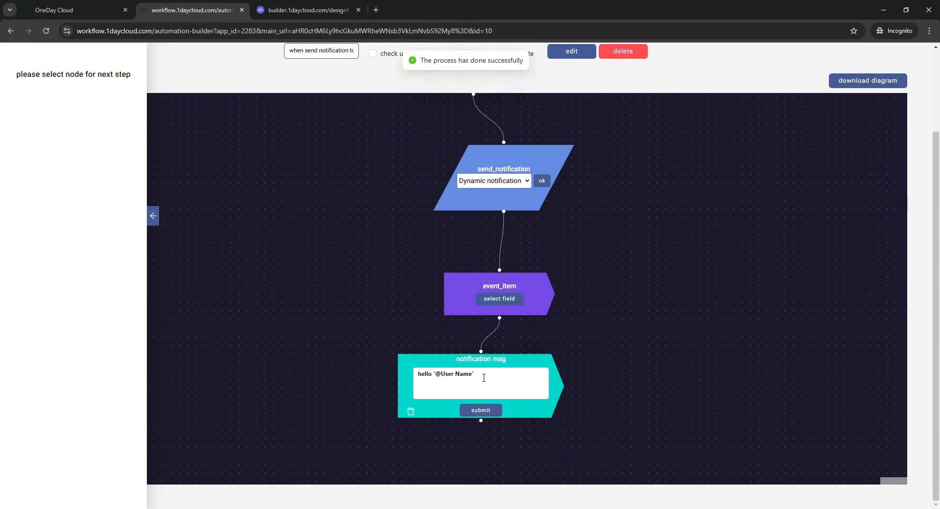
# Step: Open the first customer record in the Customers model and send it a notification with the send notification to user button
pyautogui.click(71, 6)
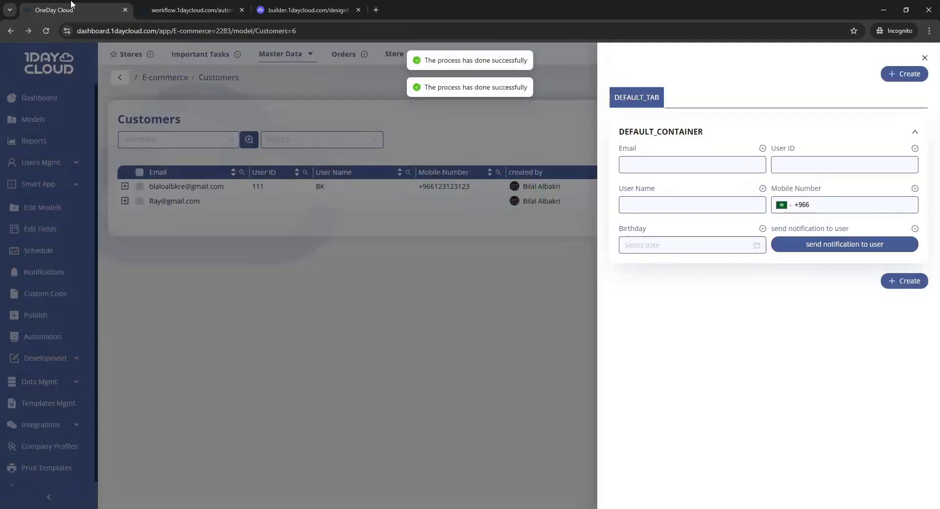
pyautogui.click(430, 208)
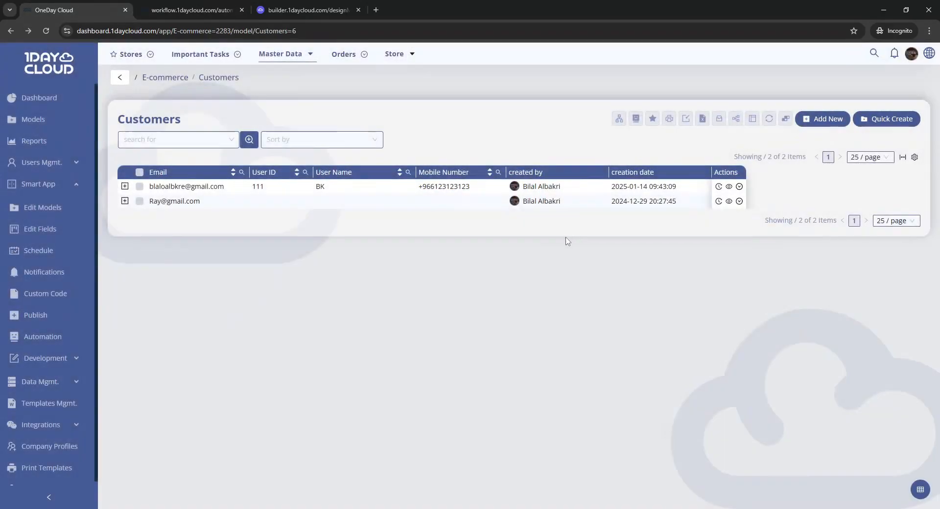
pyautogui.click(374, 190)
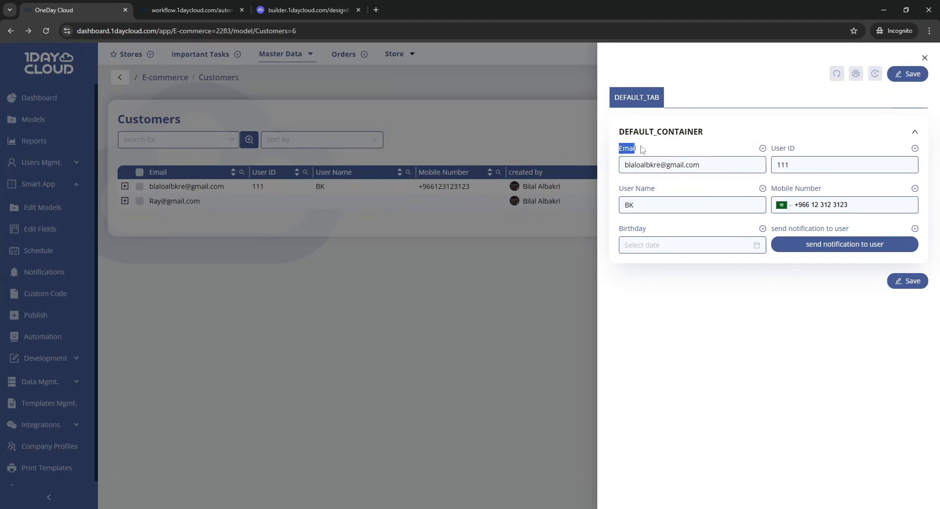
pyautogui.moveTo(627, 169); pyautogui.dragTo(716, 168)
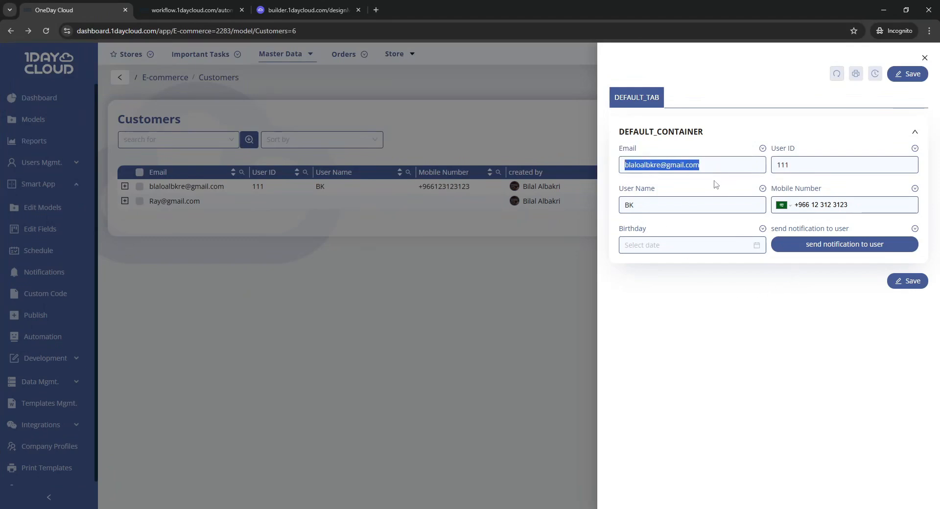
pyautogui.click(715, 181)
pyautogui.moveTo(621, 190); pyautogui.dragTo(684, 186)
pyautogui.click(684, 186)
pyautogui.moveTo(635, 208); pyautogui.dragTo(611, 214)
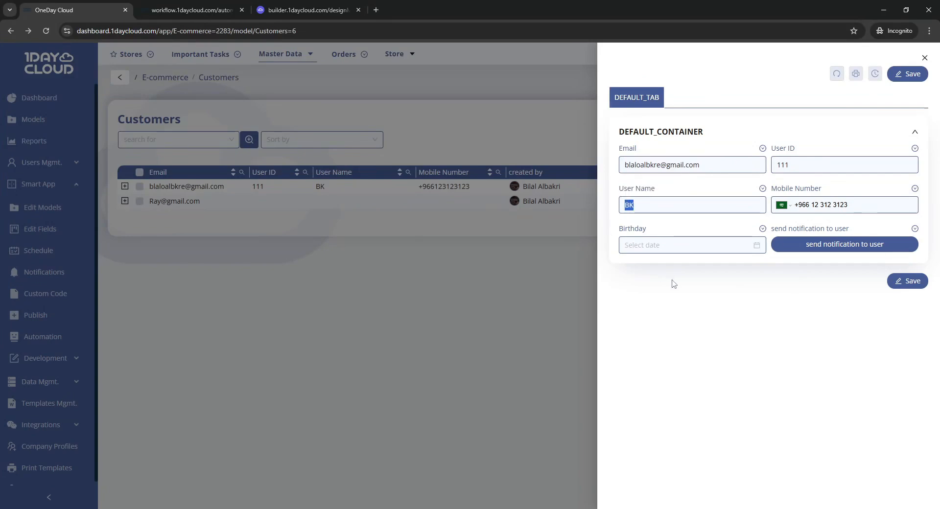
pyautogui.click(673, 284)
pyautogui.click(793, 245)
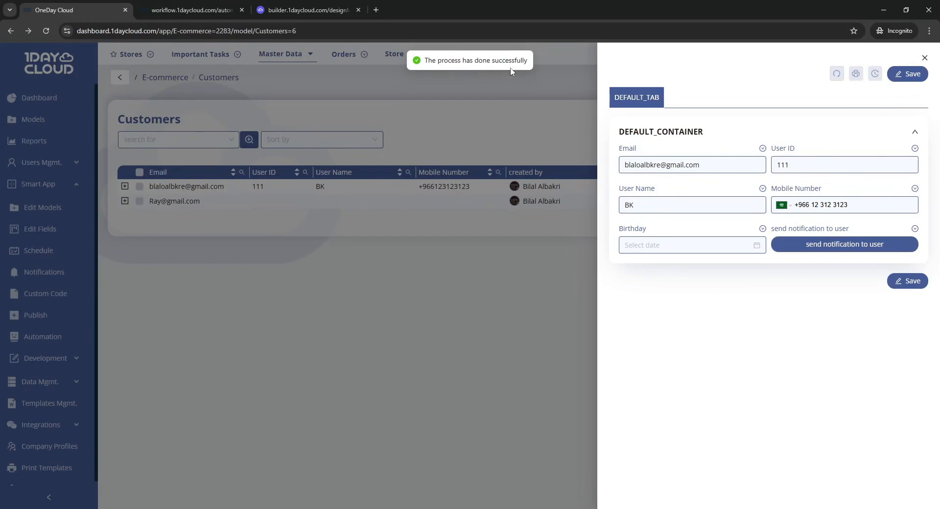
pyautogui.click(508, 222)
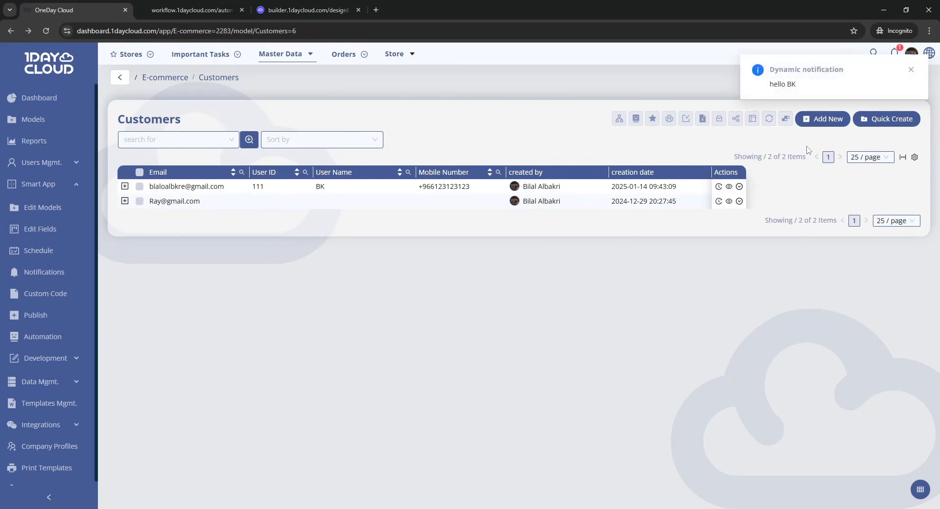
# Step: Examine the received dashboard notification and the Dynamic notification email
pyautogui.moveTo(789, 85); pyautogui.dragTo(803, 88)
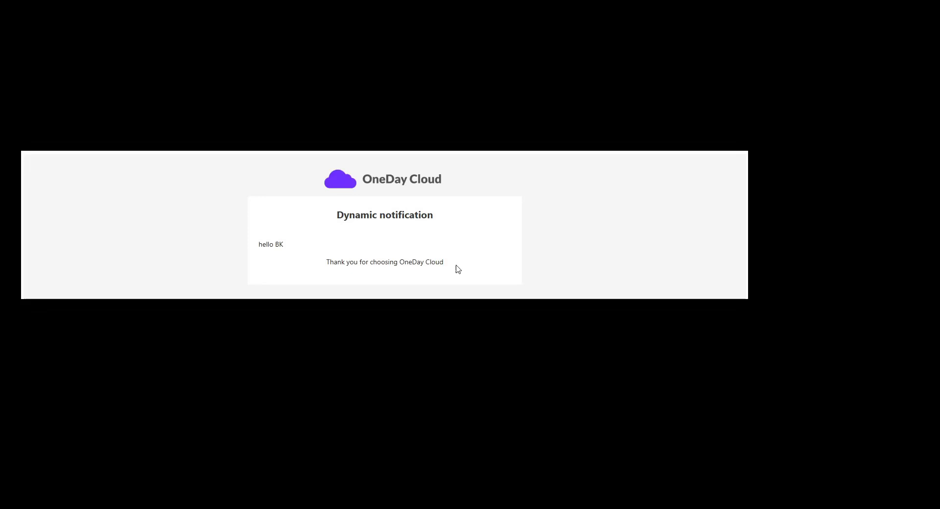
pyautogui.moveTo(335, 215); pyautogui.dragTo(442, 213)
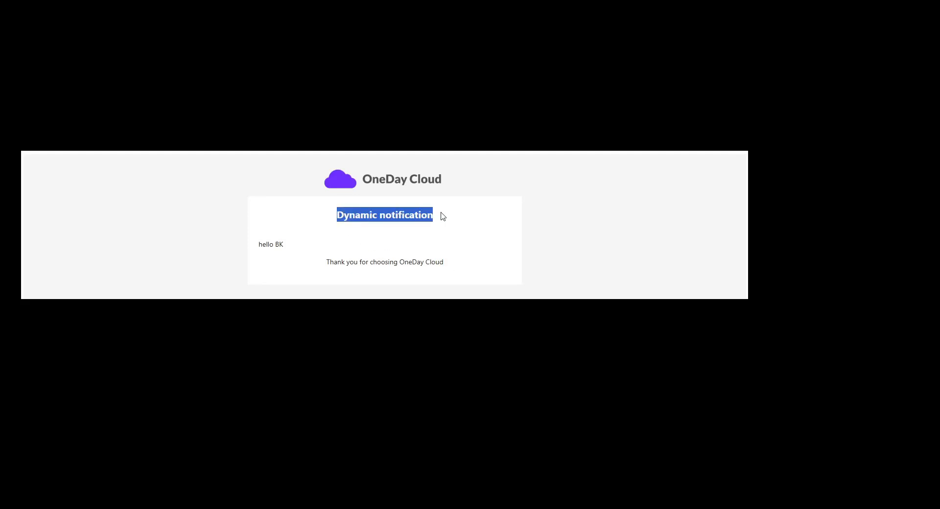
pyautogui.click(442, 213)
pyautogui.moveTo(258, 245); pyautogui.dragTo(284, 243)
pyautogui.click(284, 243)
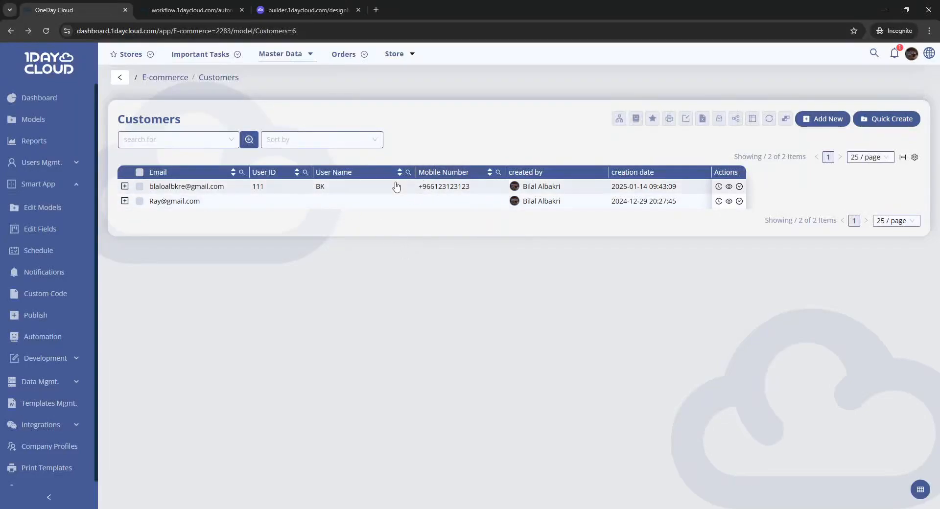
# Step: Edit the Dynamic notification so its notification type is SMS only
pyautogui.click(48, 273)
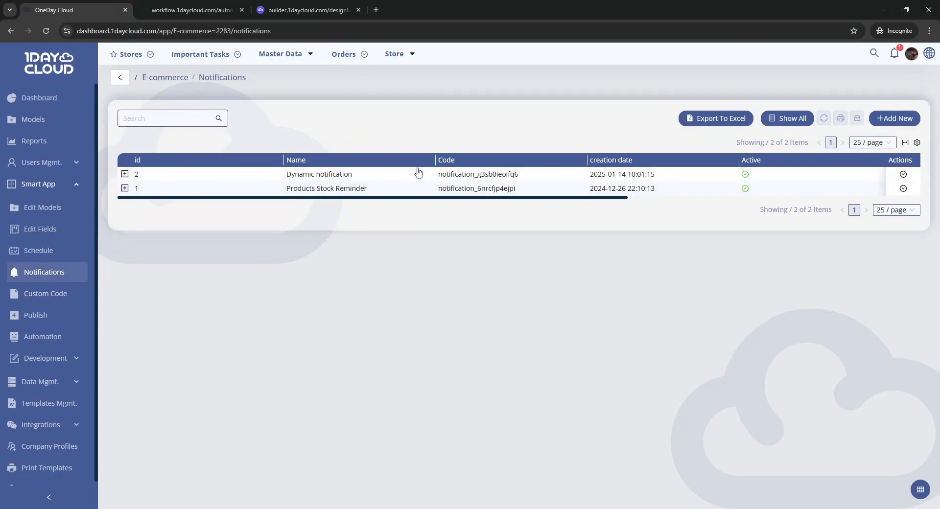
pyautogui.click(416, 175)
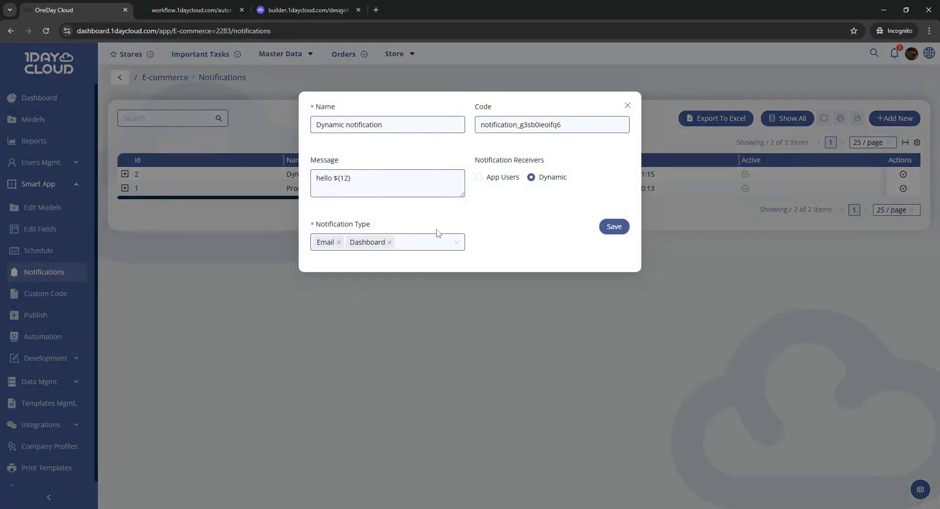
pyautogui.click(423, 246)
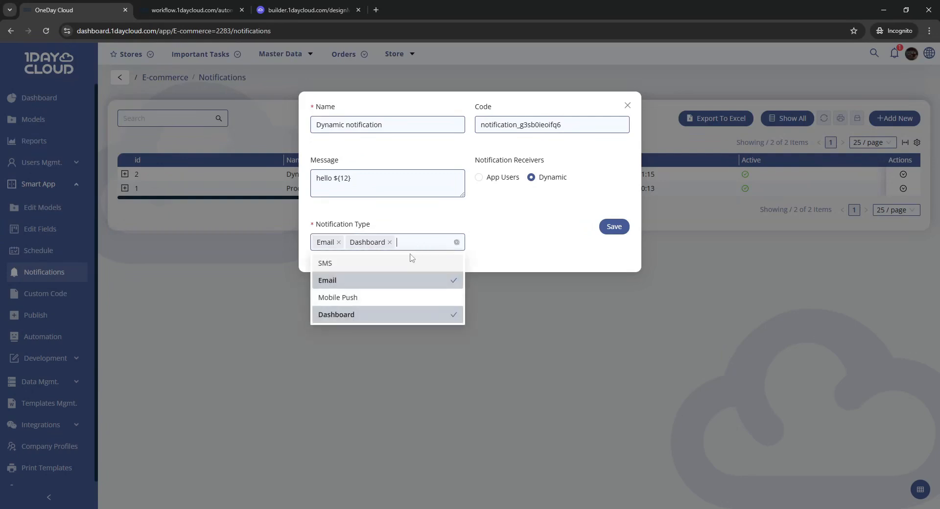
pyautogui.click(373, 265)
pyautogui.click(362, 283)
pyautogui.click(352, 315)
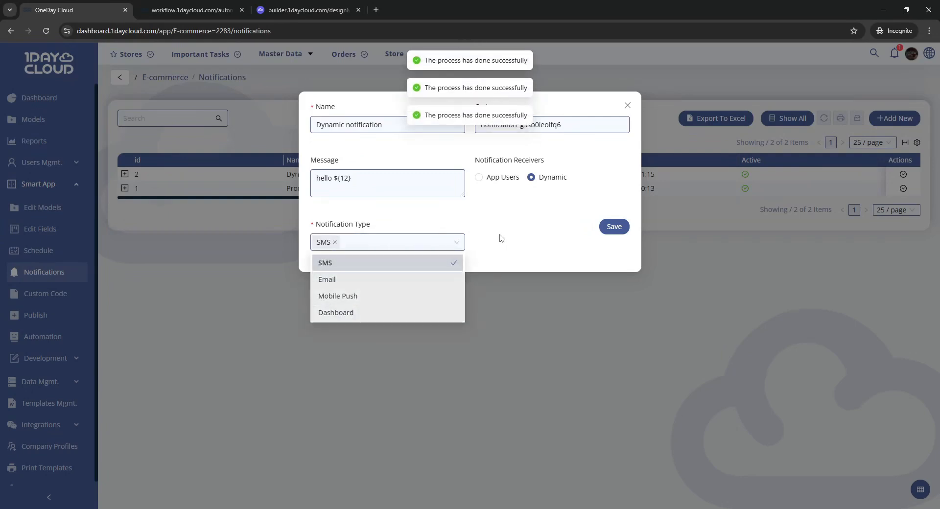
pyautogui.click(479, 242)
pyautogui.click(486, 307)
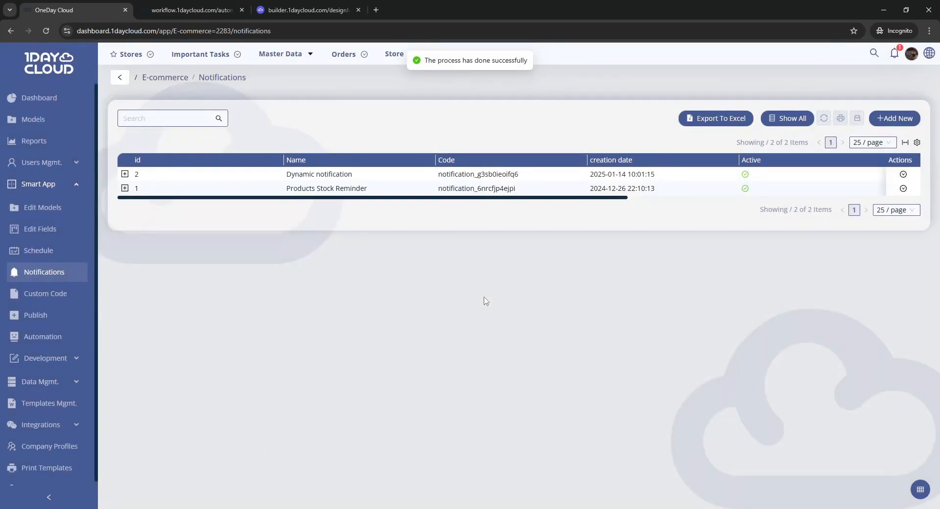
# Step: Change the event item recipient field to the Customers Mobile Number field
pyautogui.click(191, 10)
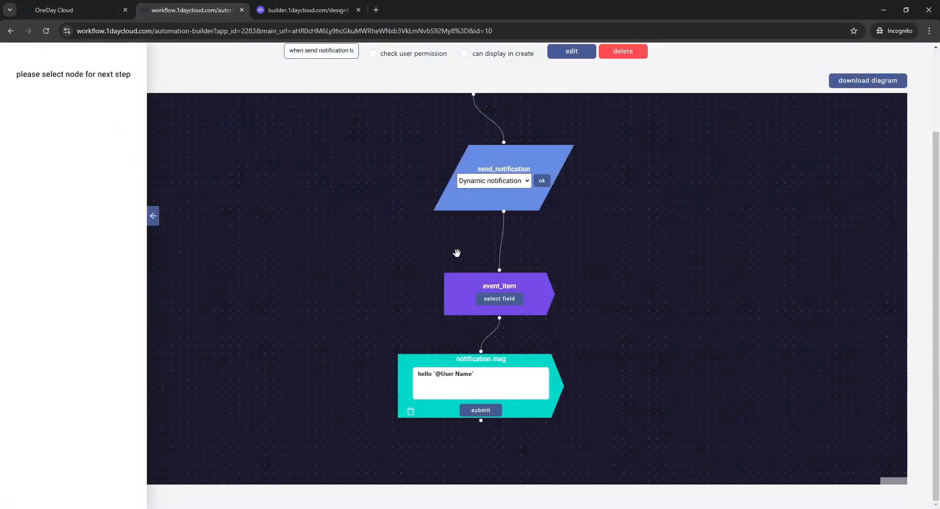
pyautogui.click(485, 300)
pyautogui.click(519, 133)
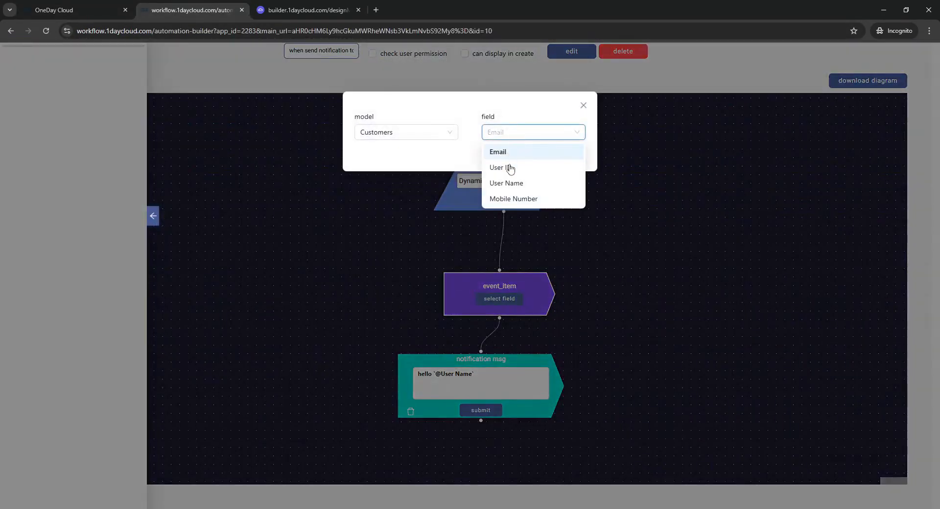
pyautogui.click(512, 200)
pyautogui.click(570, 156)
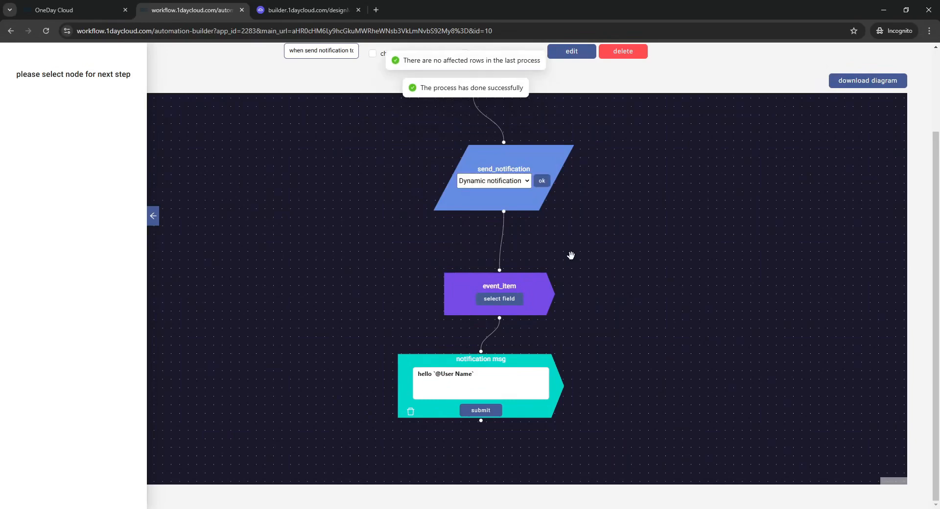
# Step: Open the first customer record and examine its Mobile Number field
pyautogui.click(100, 6)
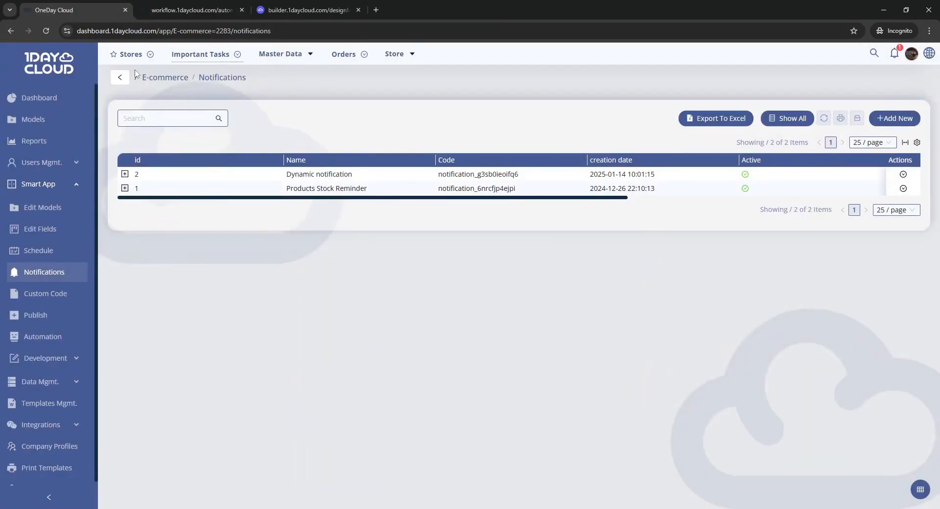
pyautogui.click(123, 77)
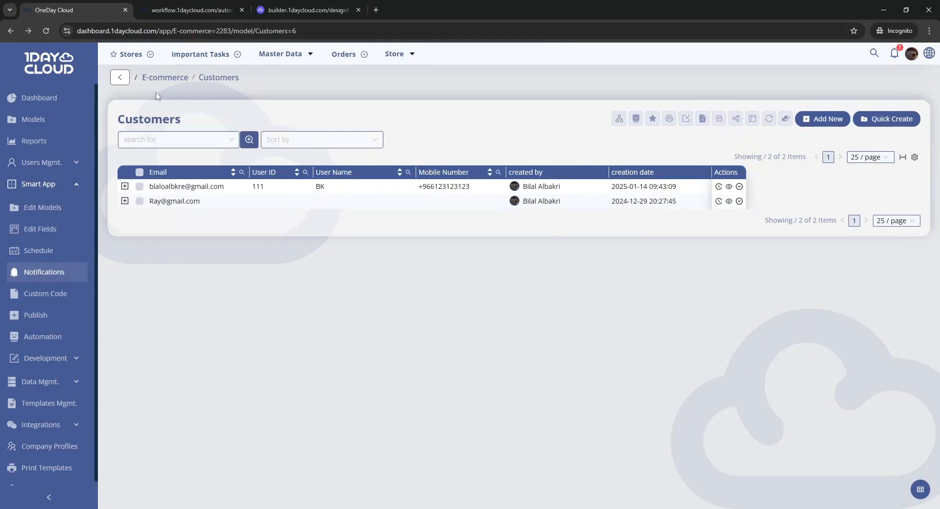
pyautogui.click(378, 192)
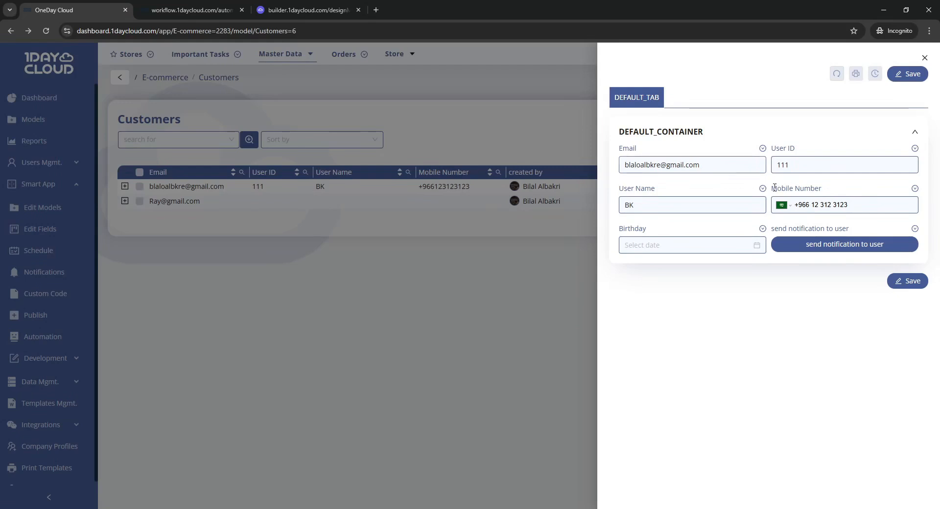
pyautogui.moveTo(774, 188); pyautogui.dragTo(831, 189)
pyautogui.click(831, 190)
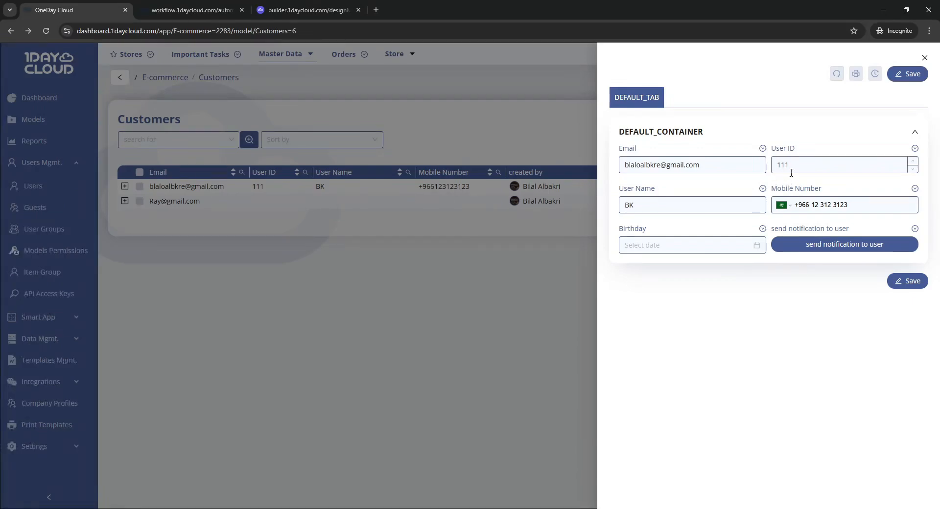
# Step: Open the App Users list and review its column settings
pyautogui.click(395, 229)
pyautogui.click(45, 191)
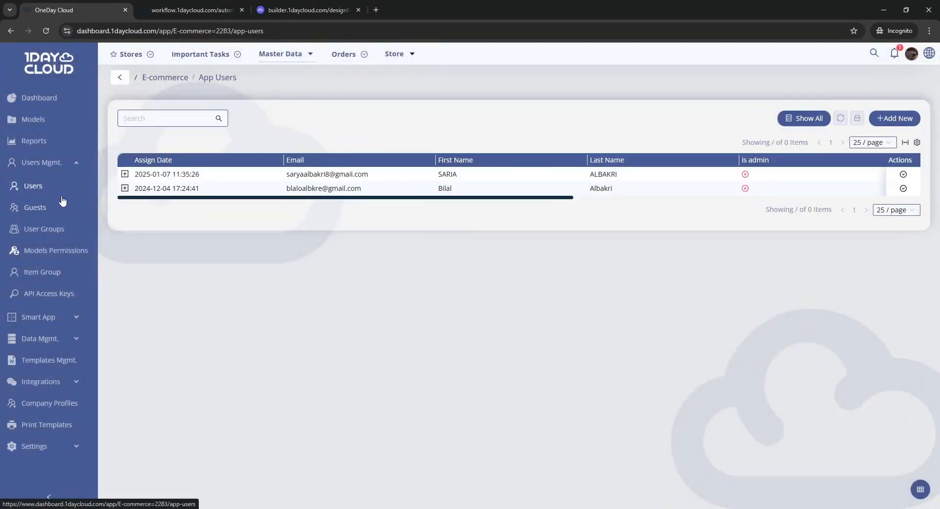
pyautogui.click(917, 142)
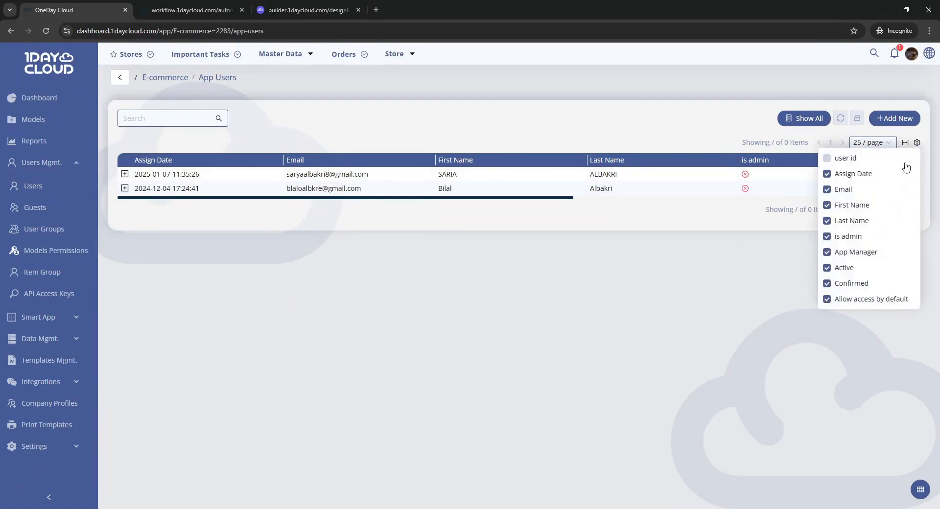
pyautogui.click(669, 283)
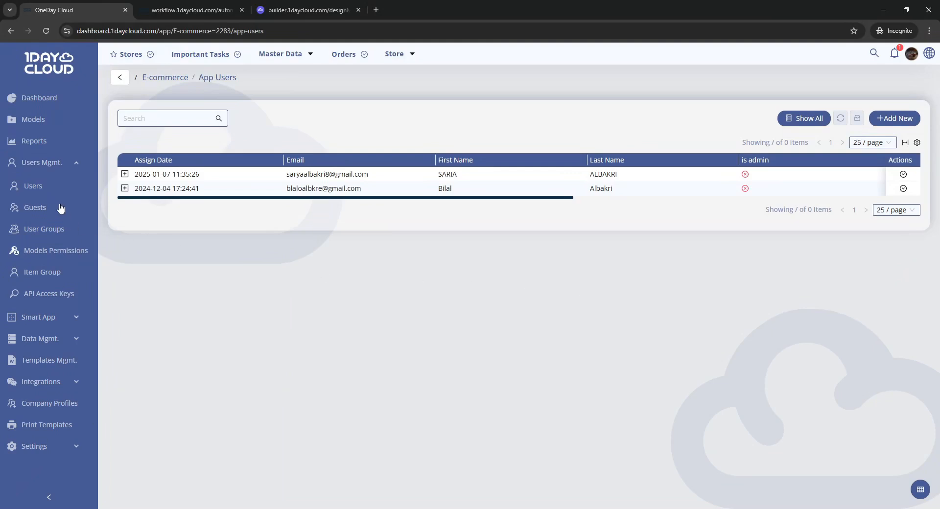
# Step: Set the Dynamic notification's notification type to Mobile Push only
pyautogui.click(54, 163)
pyautogui.click(56, 184)
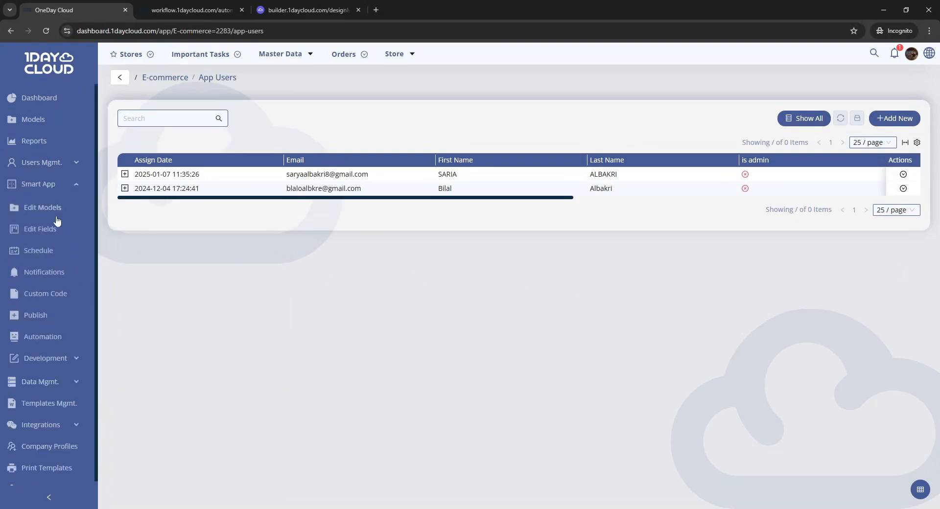
pyautogui.click(45, 273)
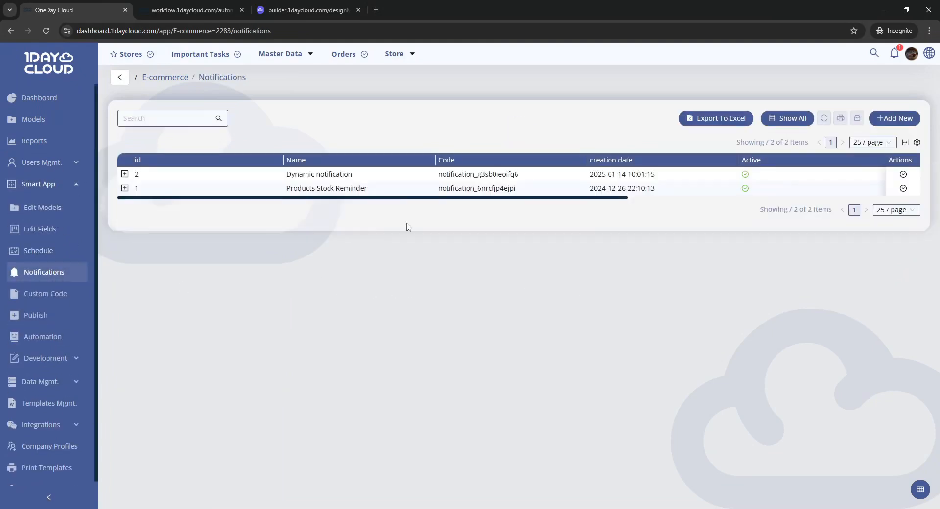
pyautogui.doubleClick(384, 182)
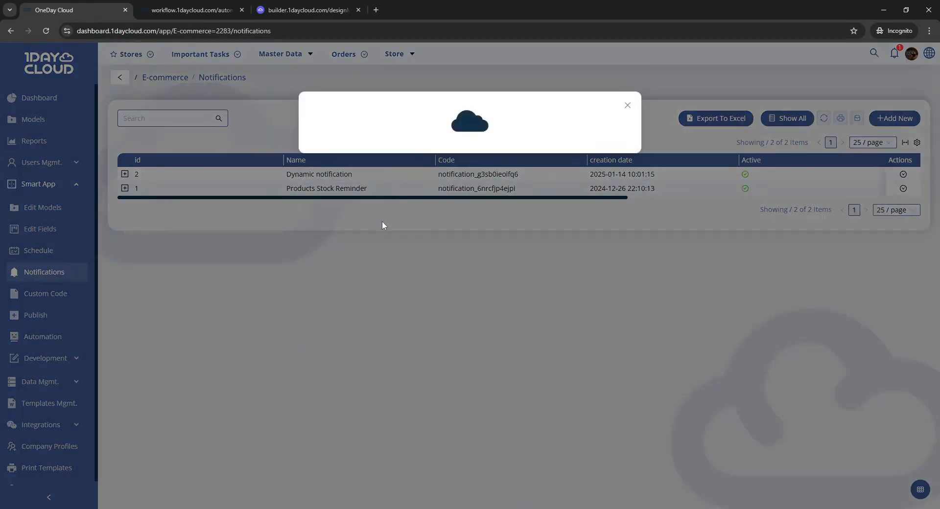
pyautogui.click(335, 242)
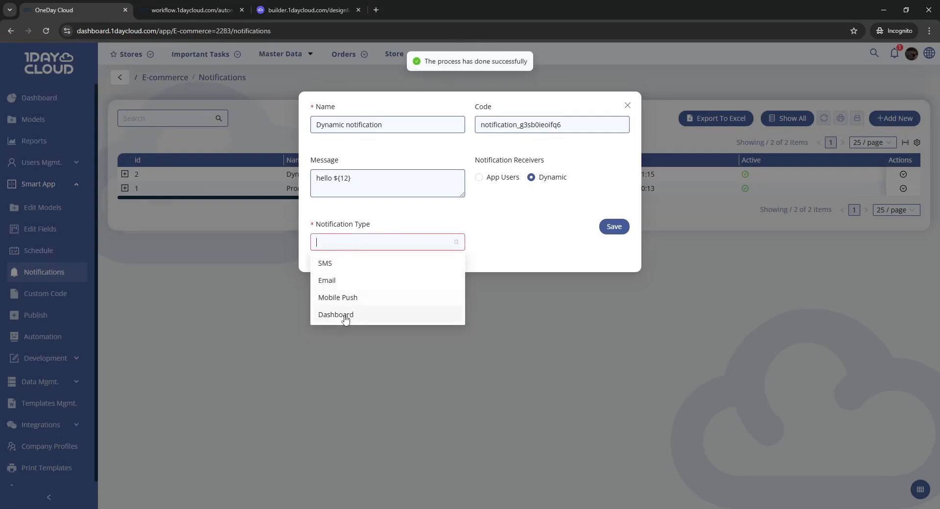
pyautogui.click(376, 299)
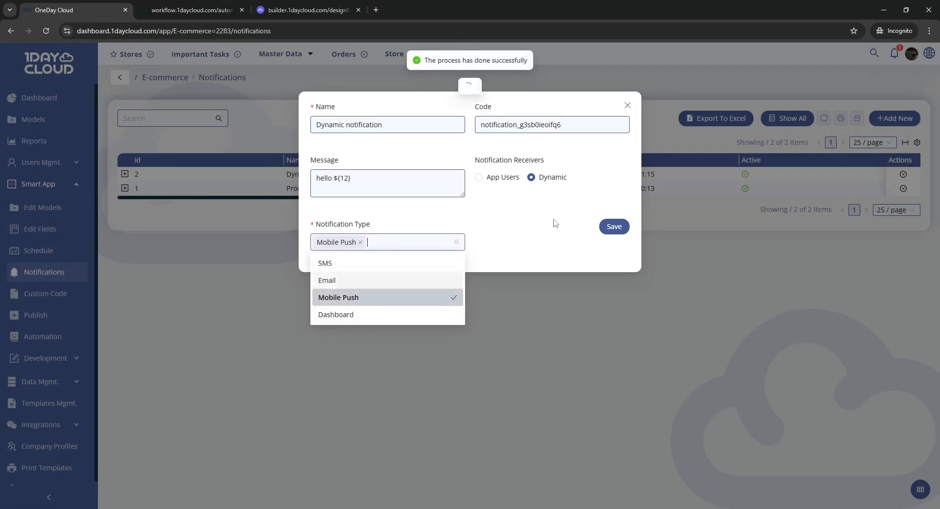
# Step: Close the notification settings dialog and reconfirm the automation's event item field as Customers Mobile Number
pyautogui.click(551, 221)
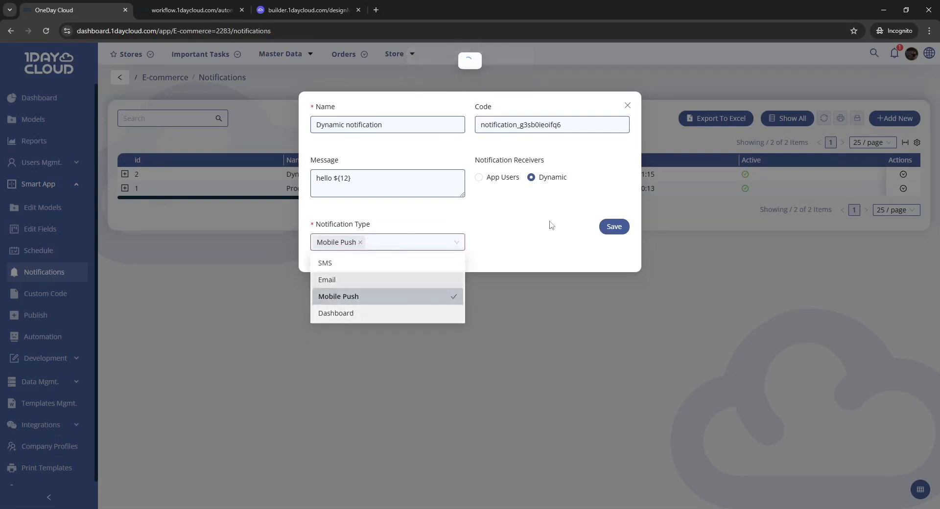
pyautogui.click(524, 293)
pyautogui.click(215, 10)
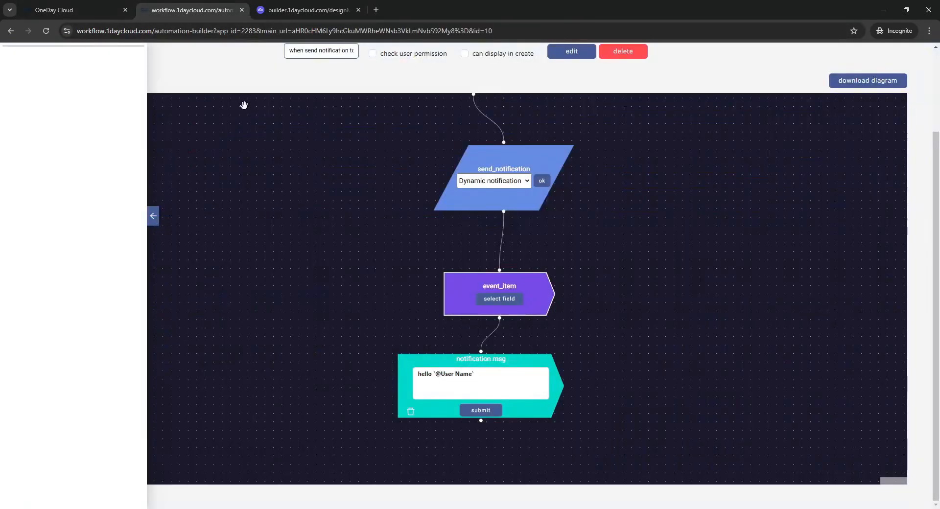
pyautogui.click(504, 300)
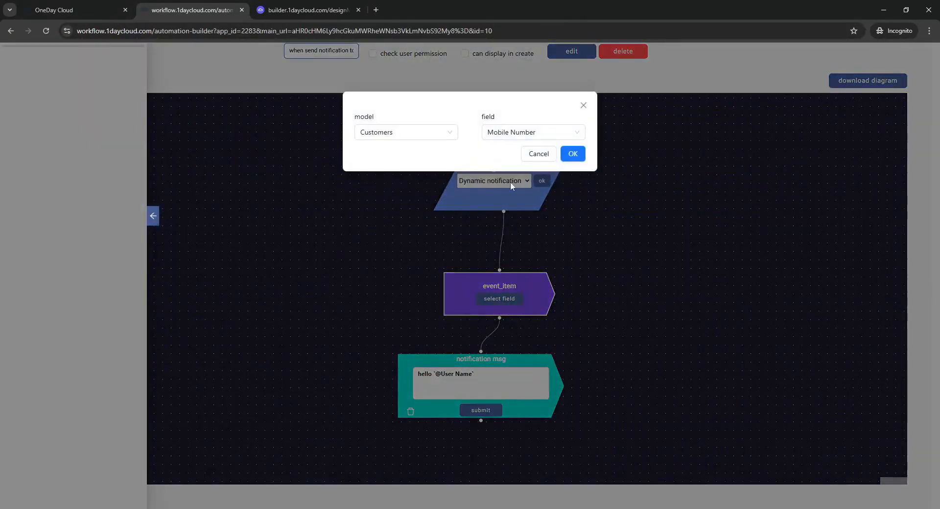
pyautogui.click(525, 135)
pyautogui.click(504, 168)
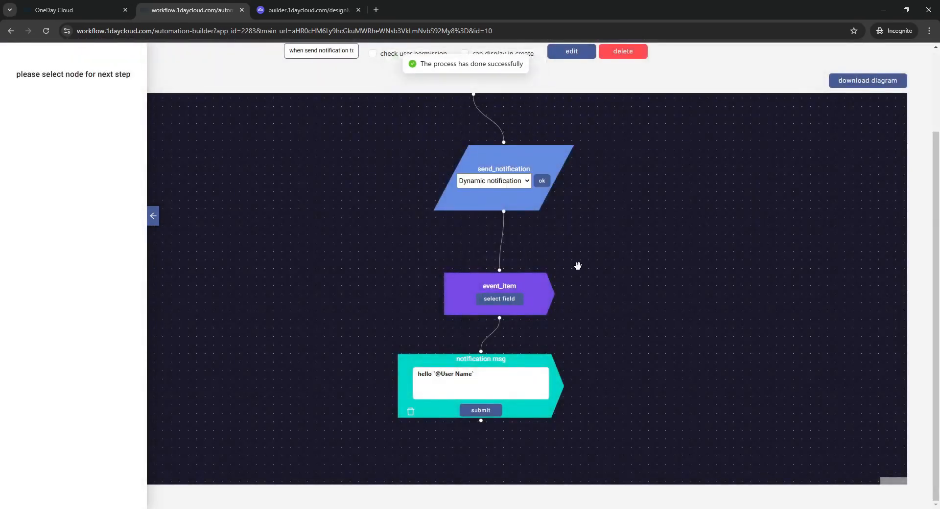
# Step: Open the first record in the Customers list and inspect its User ID field value
pyautogui.click(52, 7)
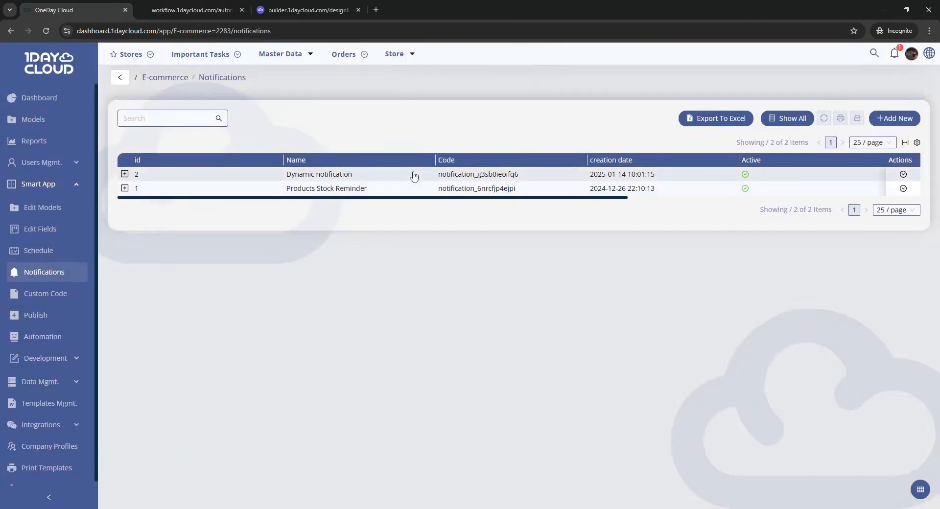
pyautogui.moveTo(294, 66)
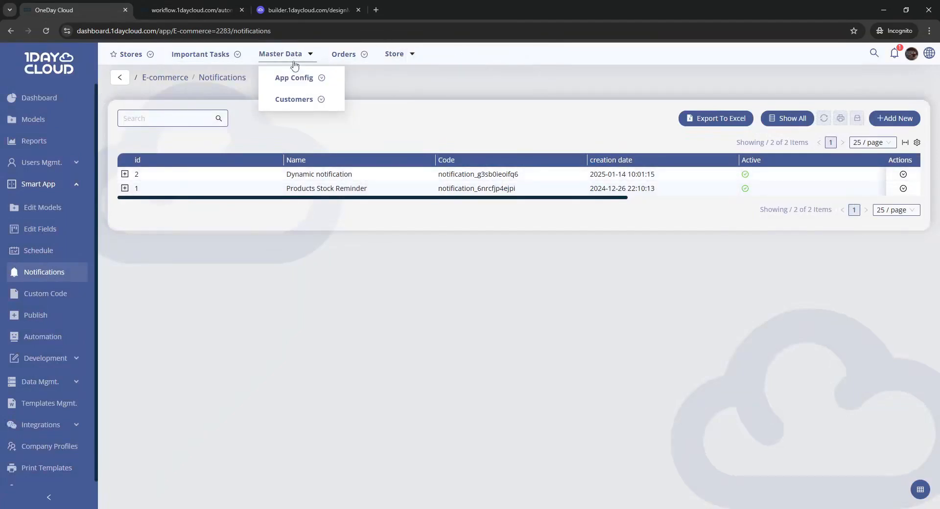
pyautogui.click(297, 99)
pyautogui.click(405, 193)
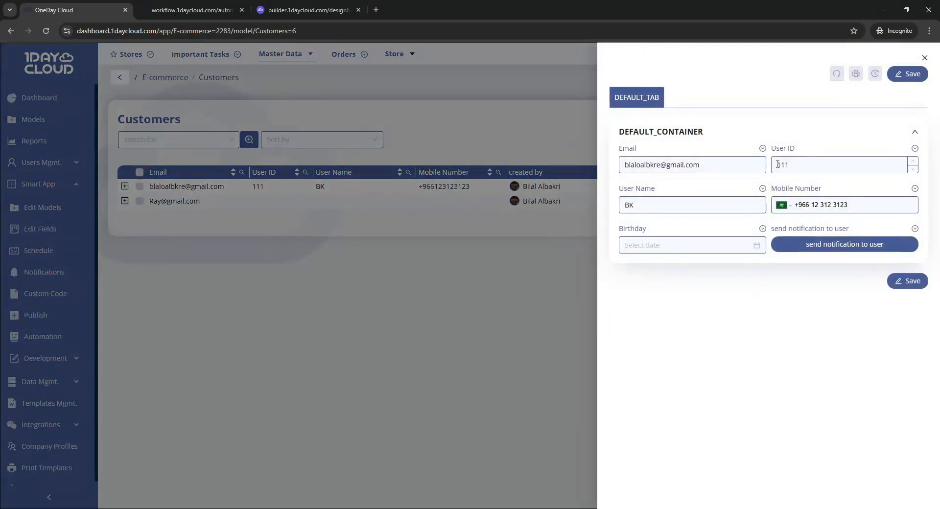
pyautogui.moveTo(777, 164); pyautogui.dragTo(802, 162)
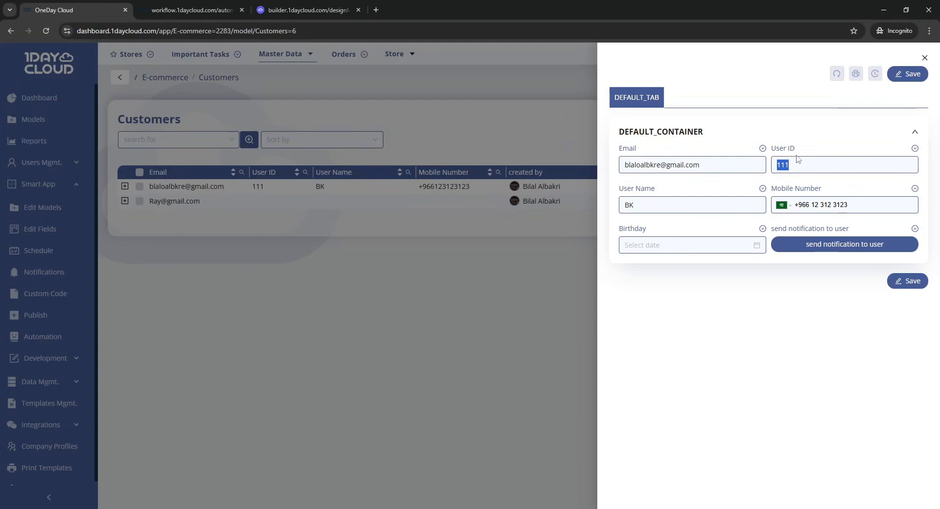
pyautogui.click(809, 152)
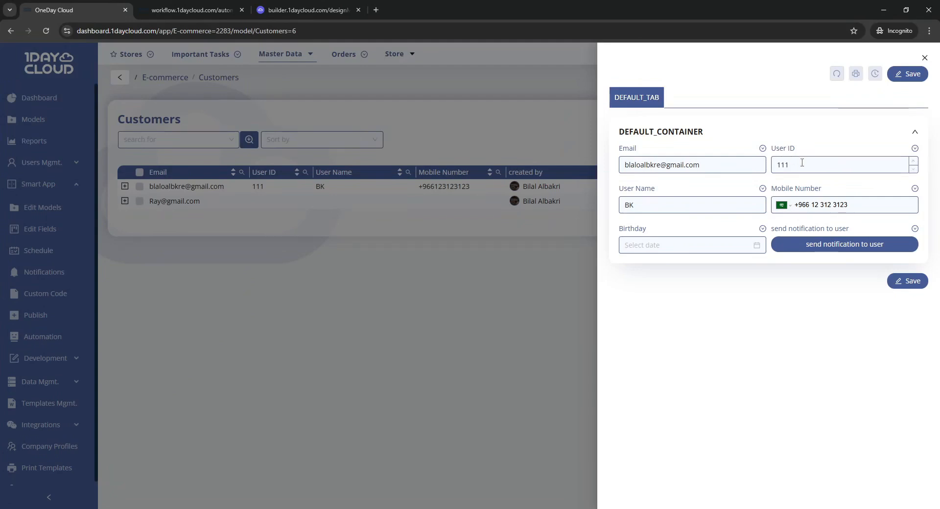